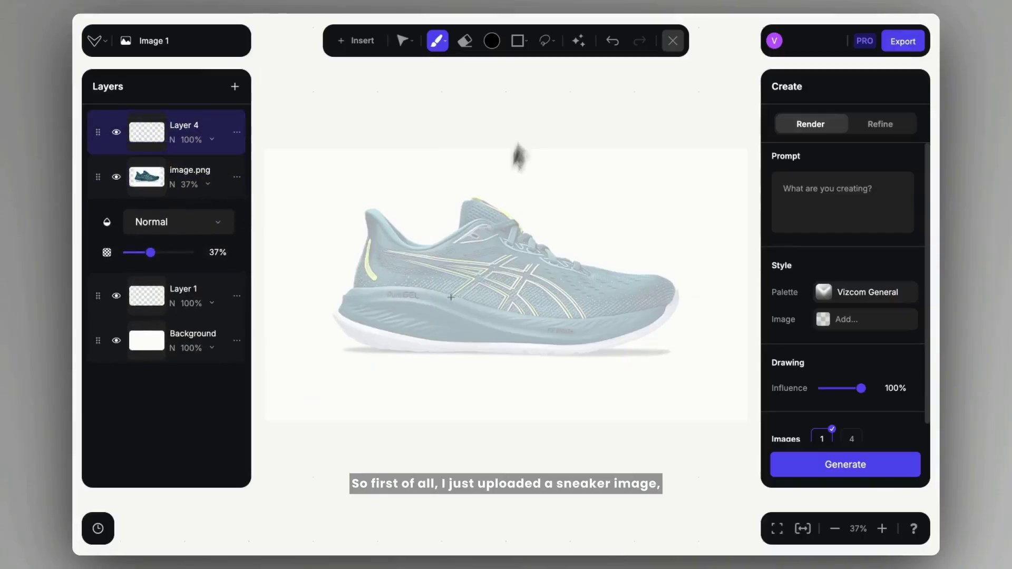
Sketch curved key lines for the sole, midsole, collar, upper and heel, then hide image.png.
{"action": "left_click_drag", "start_coordinate": [309, 335], "coordinate": [725, 275]}
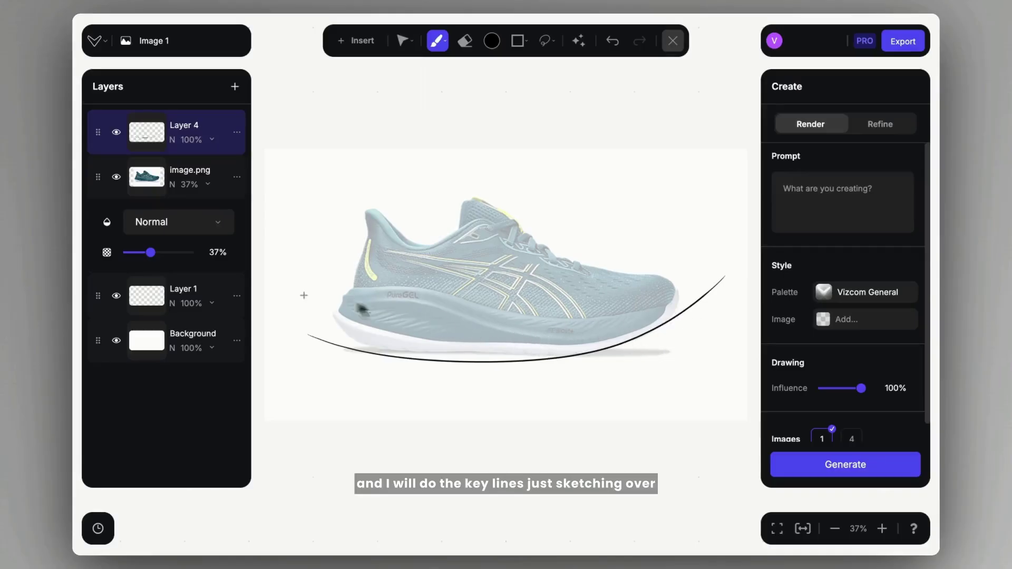
{"action": "mouse_move", "coordinate": [301, 297]}
{"action": "left_mouse_down"}
{"action": "mouse_move", "coordinate": [477, 317]}
{"action": "mouse_move", "coordinate": [713, 272]}
{"action": "left_mouse_up"}
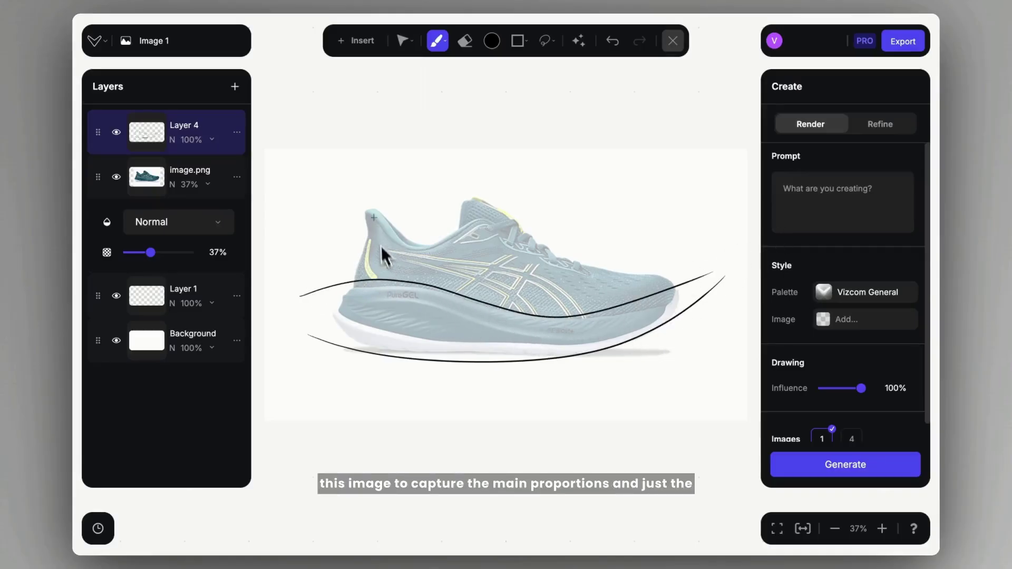
{"action": "left_click_drag", "start_coordinate": [435, 242], "coordinate": [498, 182]}
{"action": "mouse_move", "coordinate": [463, 170]}
{"action": "left_mouse_down"}
{"action": "mouse_move", "coordinate": [490, 209]}
{"action": "mouse_move", "coordinate": [707, 262]}
{"action": "left_mouse_up"}
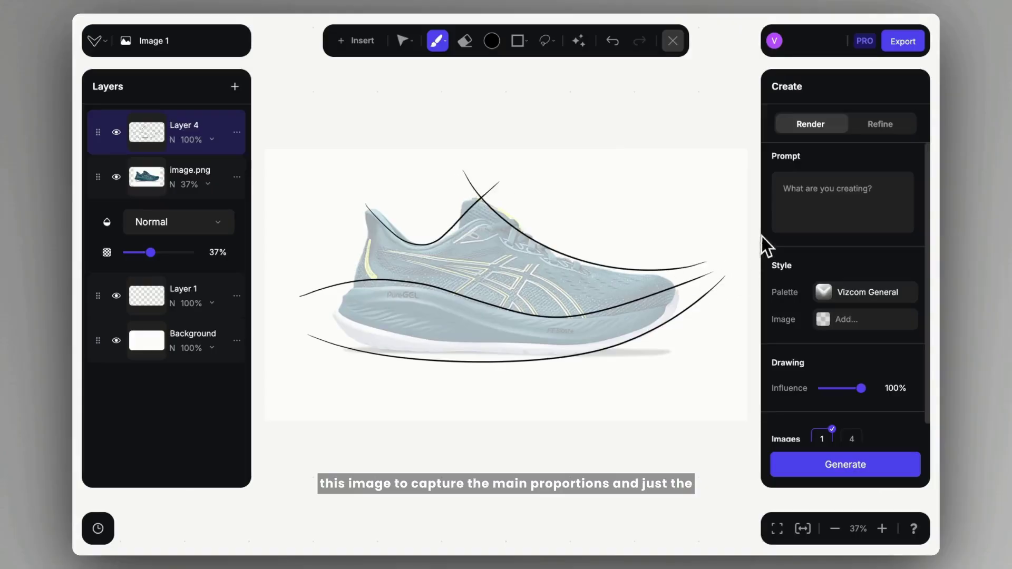
{"action": "left_click_drag", "start_coordinate": [340, 194], "coordinate": [295, 336]}
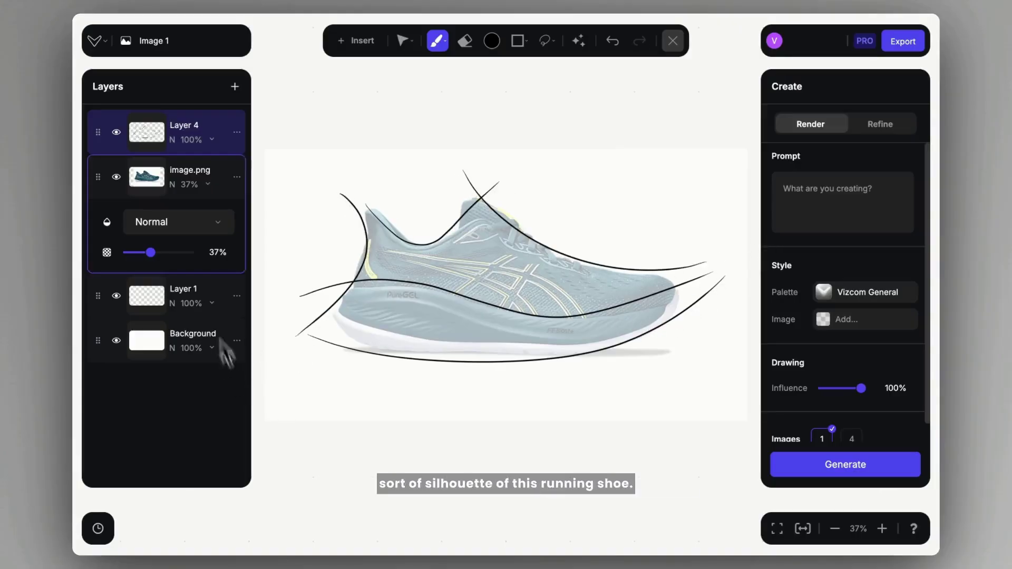
{"action": "left_click", "coordinate": [116, 177]}
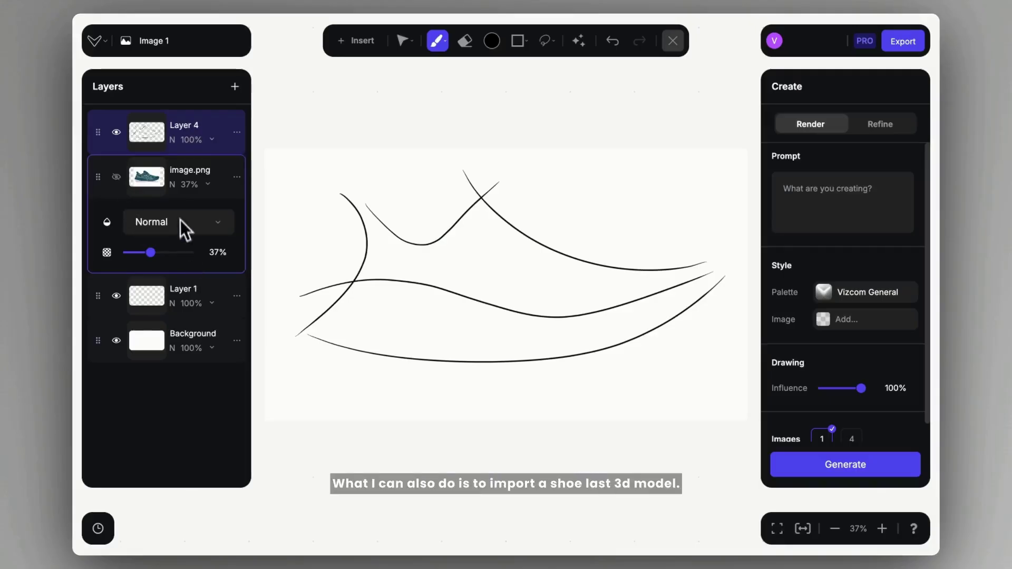
Hide Layer 4, insert the library shoe last model in shaded mesh view, and enlarge it.
{"action": "left_click", "coordinate": [97, 132]}
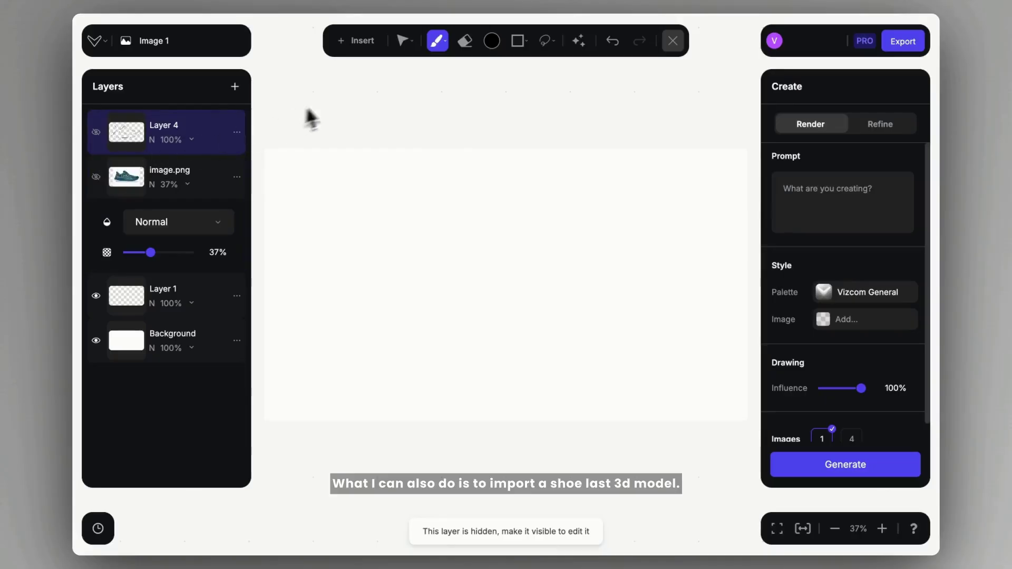
{"action": "left_click", "coordinate": [362, 41]}
{"action": "scroll", "coordinate": [382, 278], "scroll_direction": "down", "scroll_amount": 5}
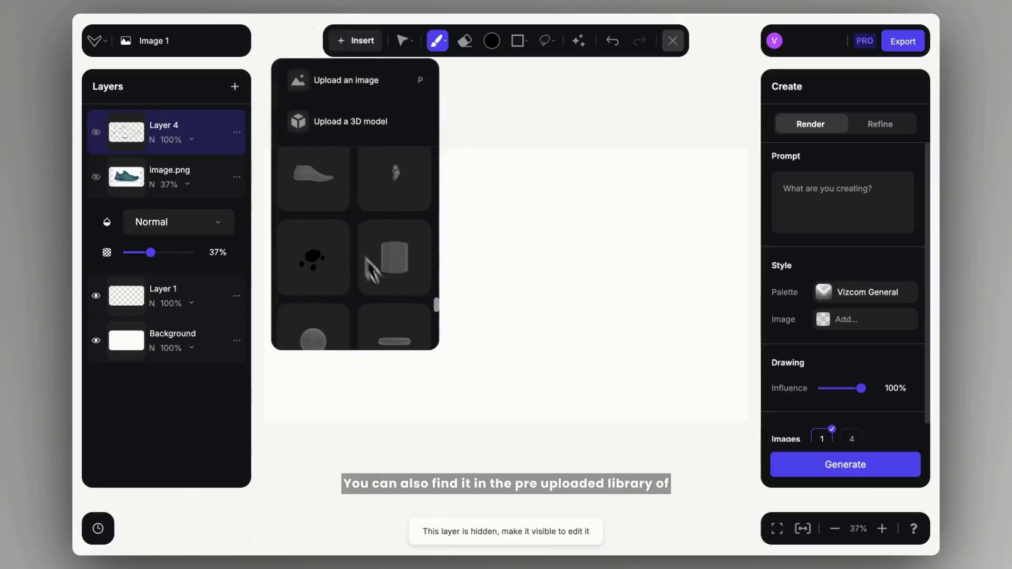
{"action": "left_click", "coordinate": [320, 179]}
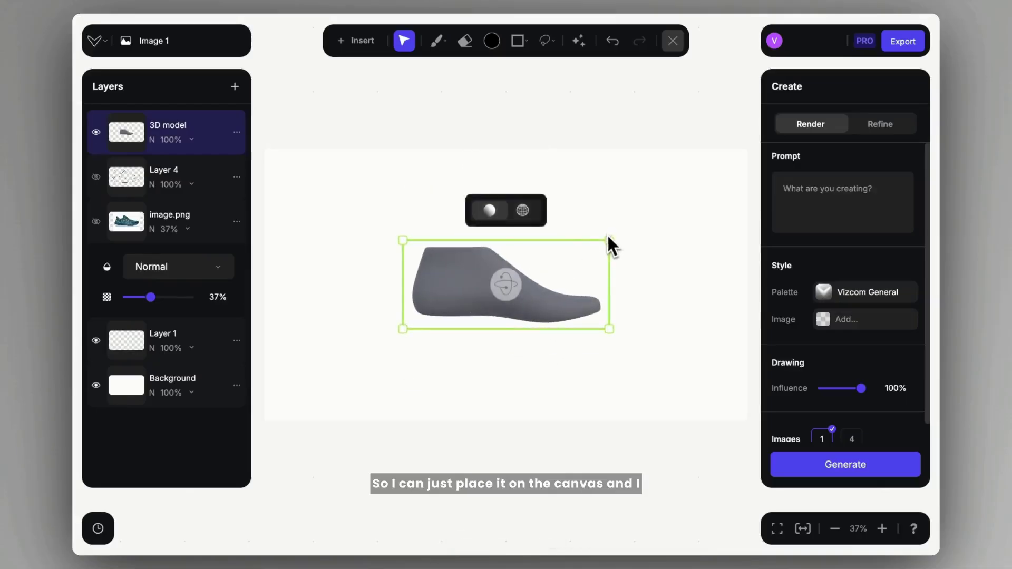
{"action": "left_click", "coordinate": [522, 218]}
{"action": "left_click_drag", "start_coordinate": [610, 241], "coordinate": [643, 224]}
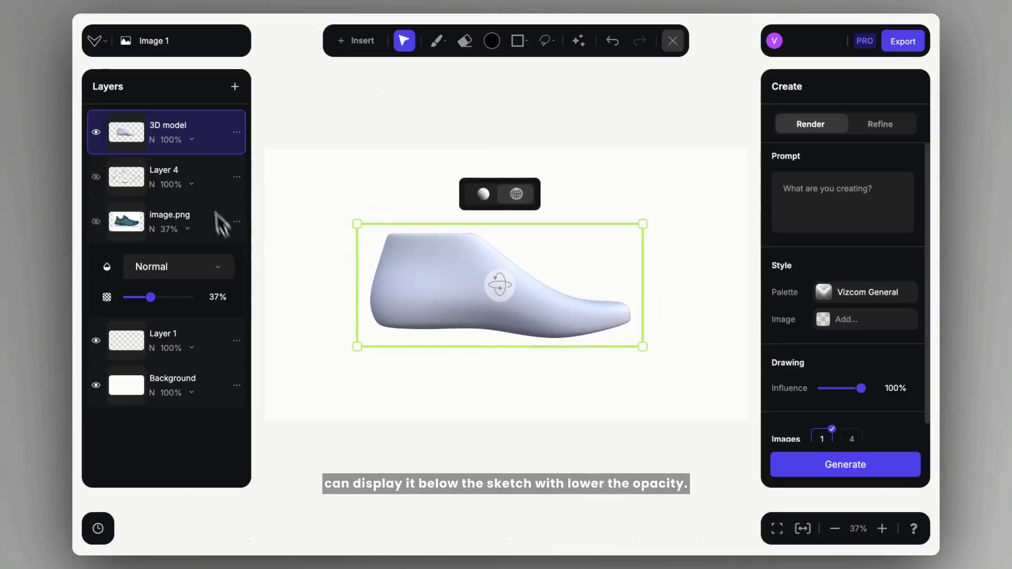
Set the shoe last layer to 45% opacity and move the sketch layer above it.
{"action": "left_click", "coordinate": [186, 138]}
{"action": "left_click_drag", "start_coordinate": [185, 208], "coordinate": [157, 209]}
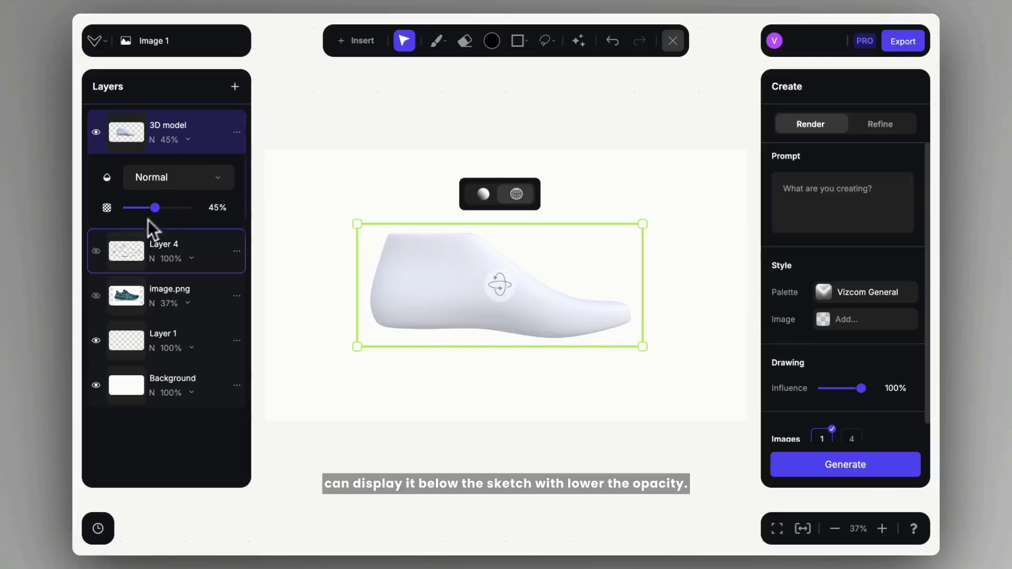
{"action": "left_click_drag", "start_coordinate": [136, 258], "coordinate": [127, 120]}
Show the sketch layer again and resize and reposition the shoe last beneath it.
{"action": "left_click", "coordinate": [96, 134]}
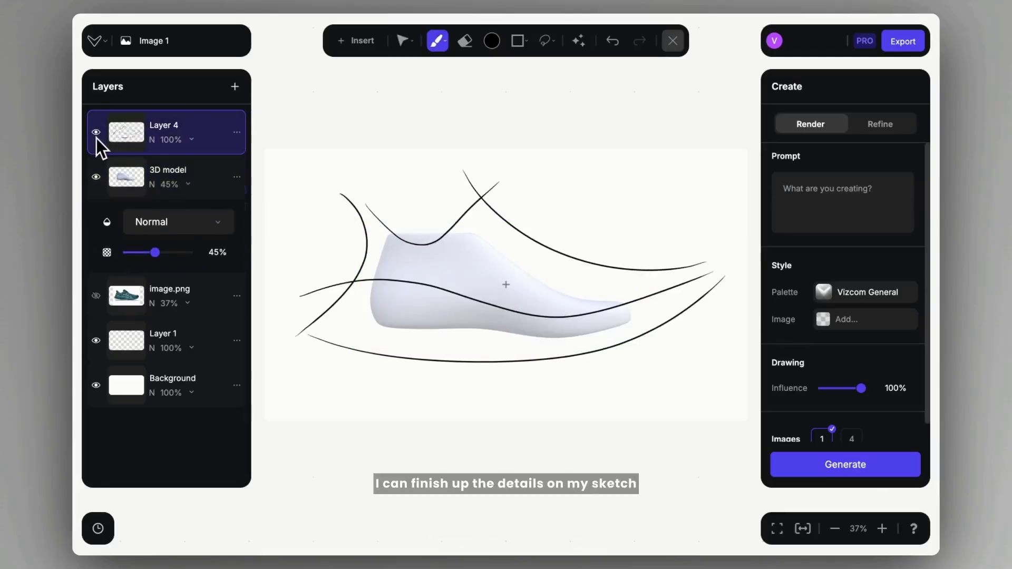
{"action": "left_click", "coordinate": [236, 176]}
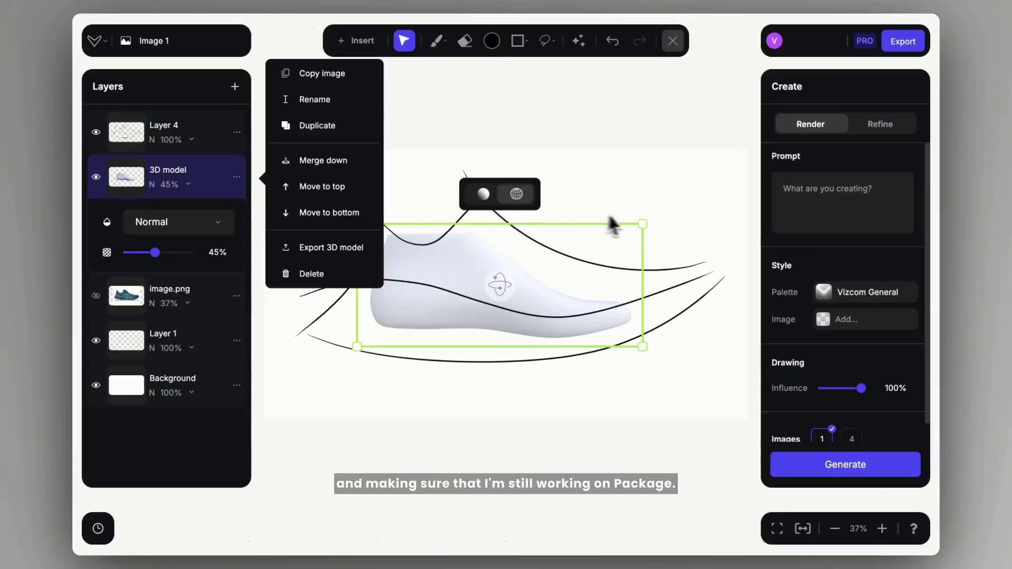
{"action": "left_click_drag", "start_coordinate": [613, 224], "coordinate": [662, 207]}
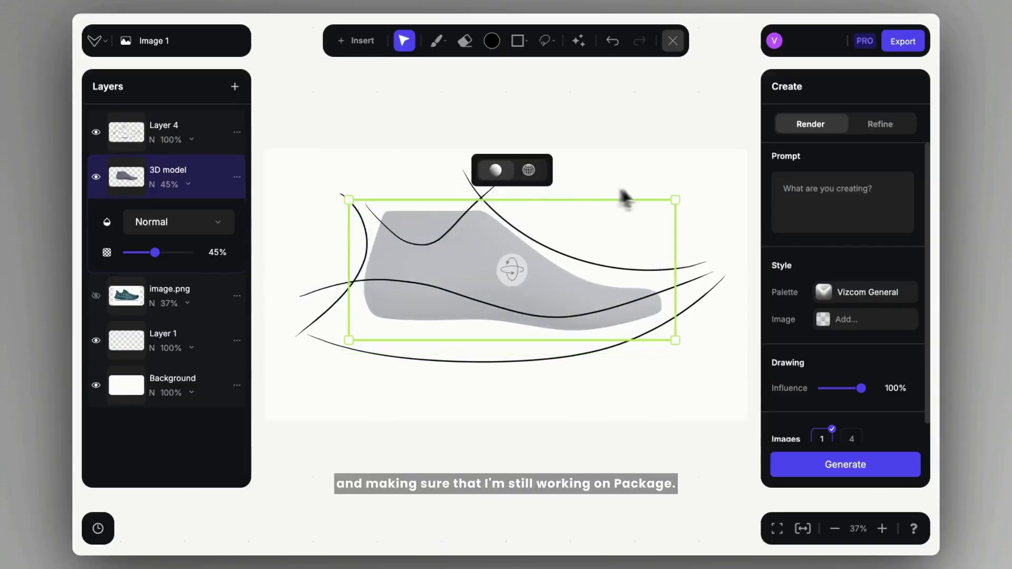
Draw laces and sole details, hide the shoe last, and erase stroke ends past the toe.
{"action": "key", "text": "b"}
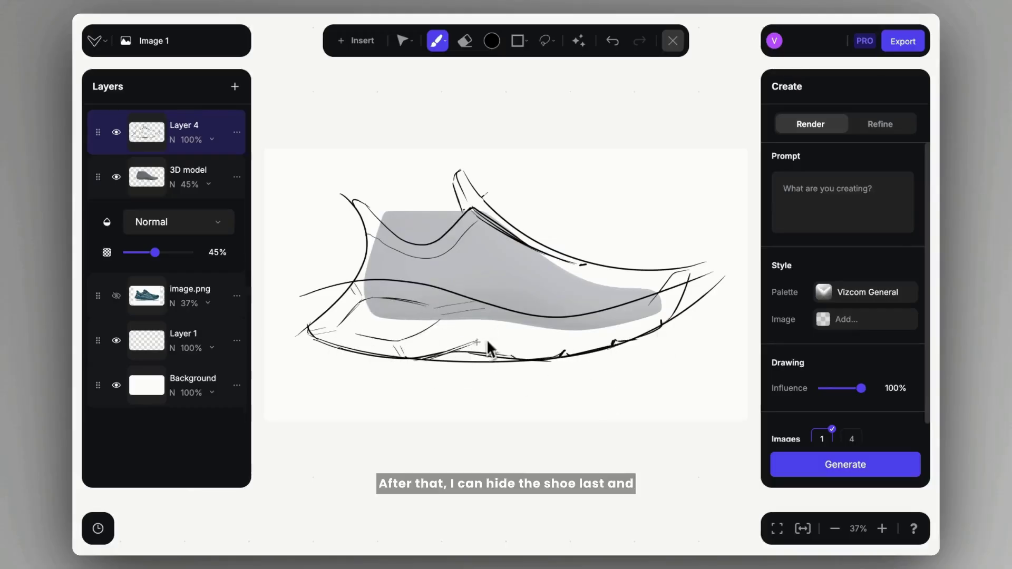
{"action": "left_click", "coordinate": [116, 176]}
{"action": "key", "text": "e"}
{"action": "left_click_drag", "start_coordinate": [723, 271], "coordinate": [697, 283]}
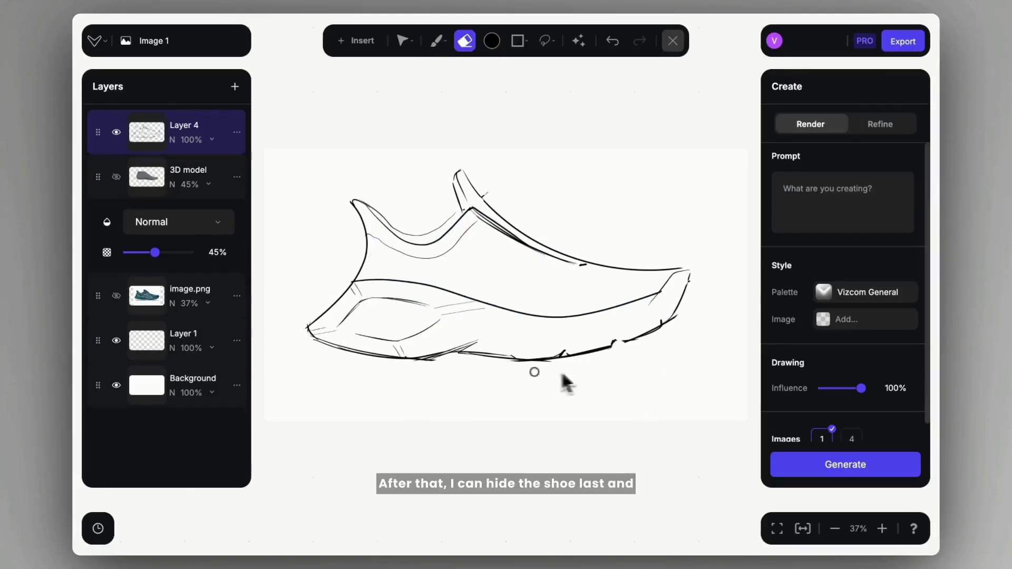
{"action": "key", "text": "e"}
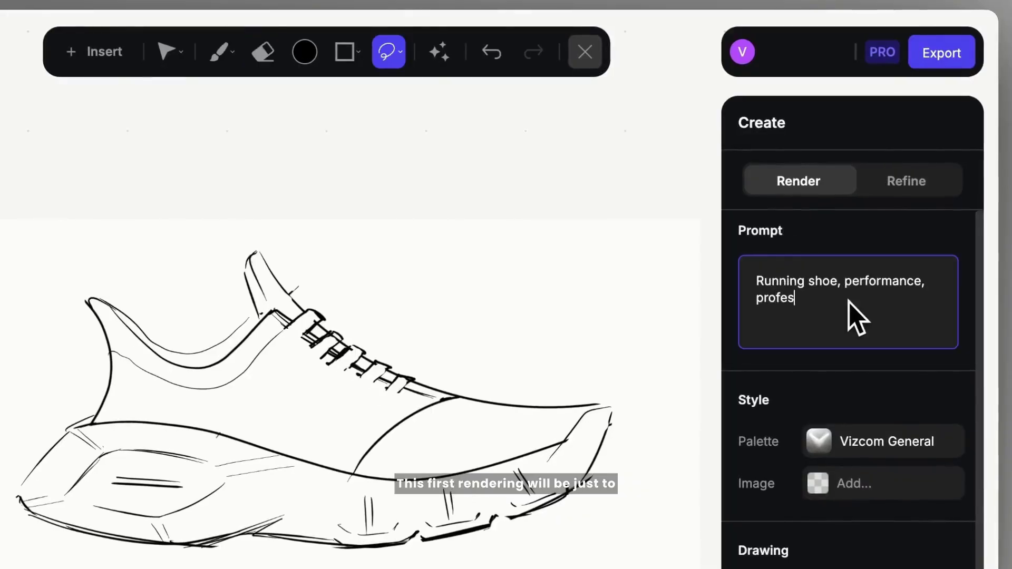
Prompt a yellow-weighted knit performance running shoe render and select the fourth result.
{"action": "type", "text": "sional, ("}
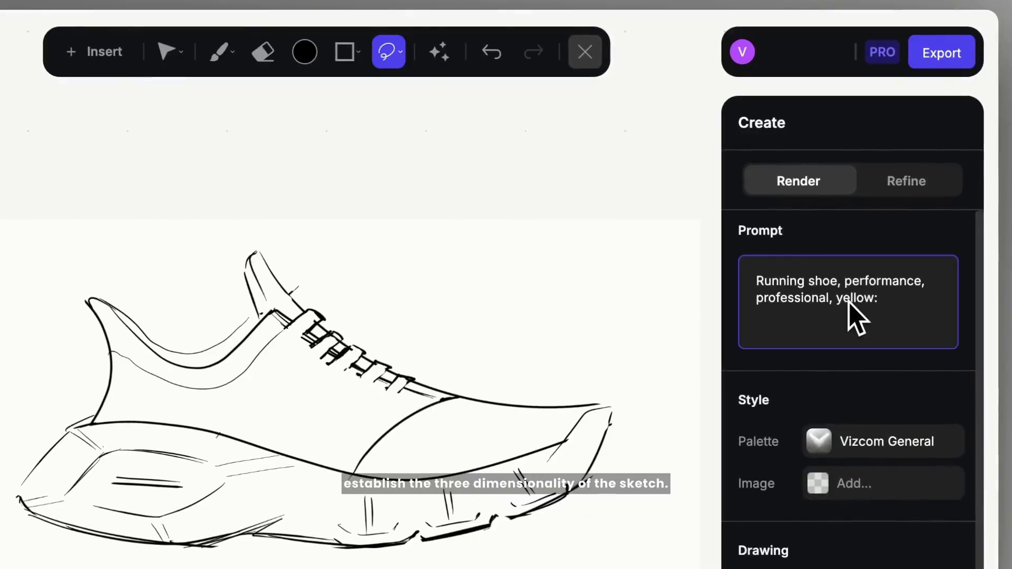
{"action": "type", "text": "yellow:1.2)"}
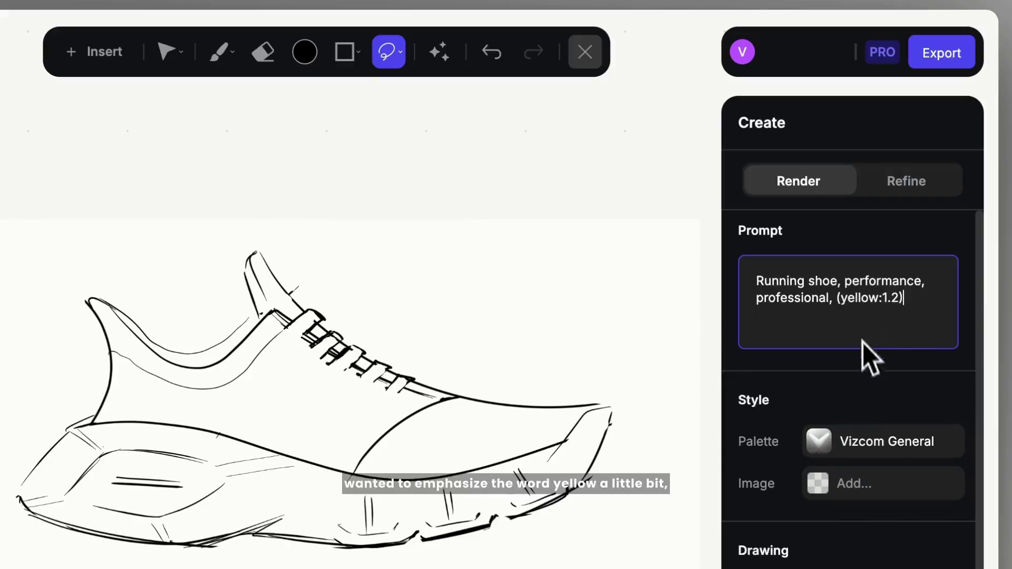
{"action": "type", "text": ", knit material"}
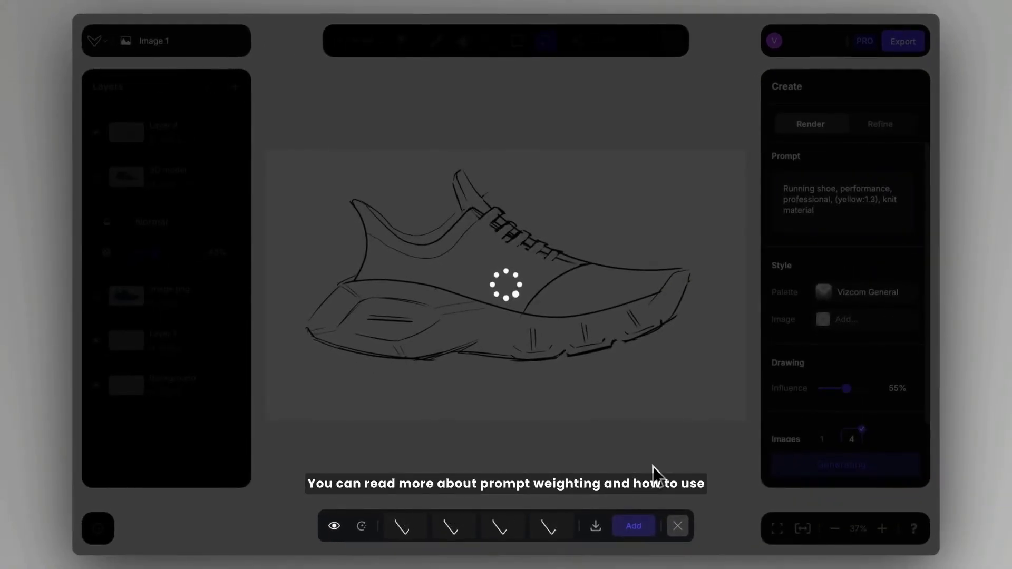
{"action": "key", "text": "Right"}
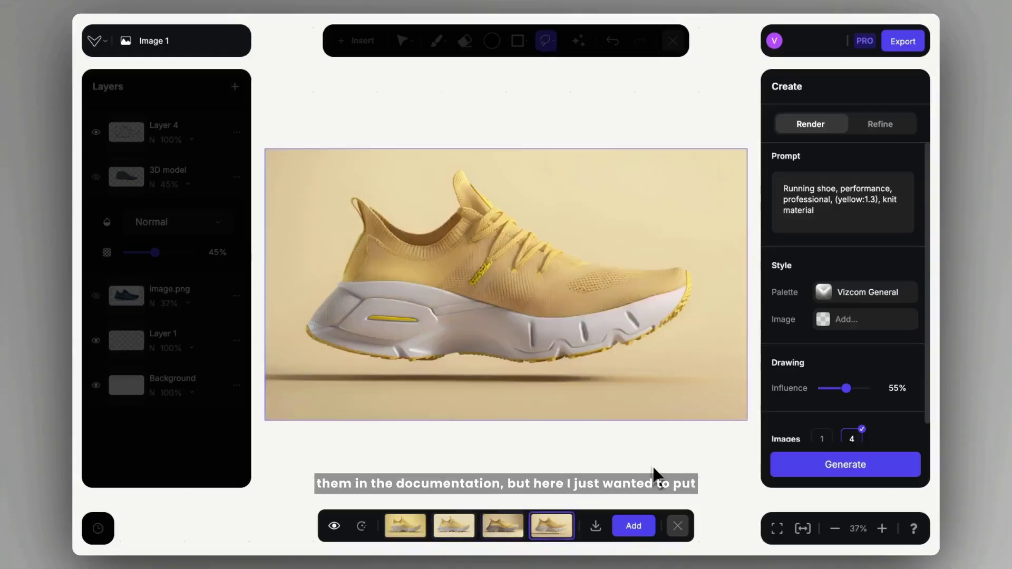
Add the fourth render as a new layer and upload a first style reference image.
{"action": "left_click", "coordinate": [643, 527]}
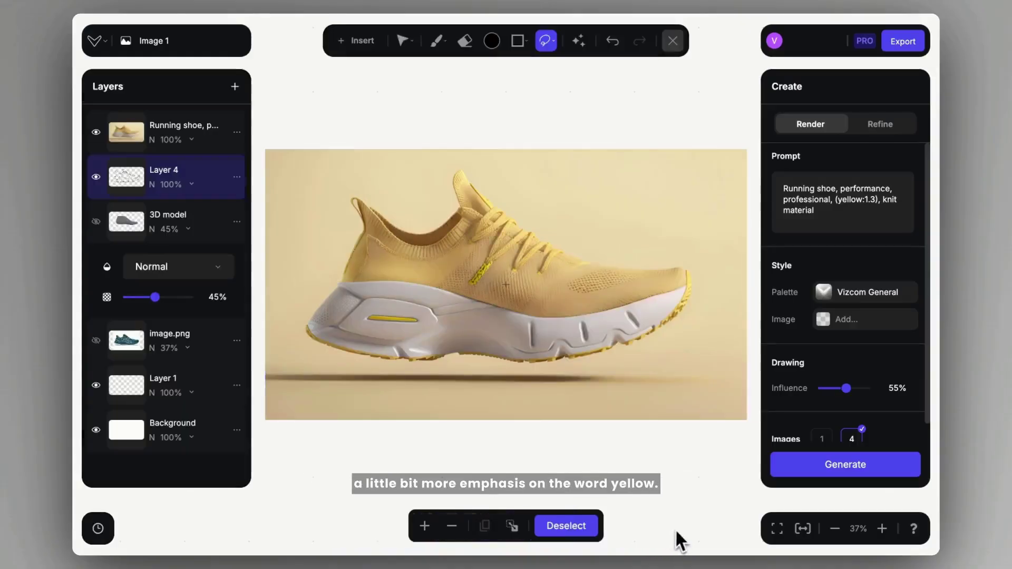
{"action": "left_click", "coordinate": [807, 127]}
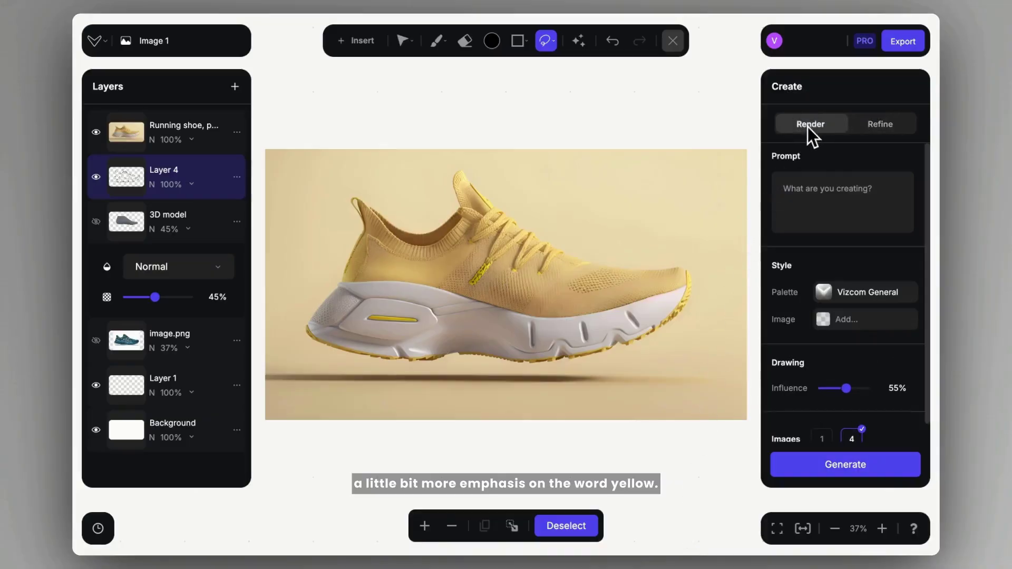
{"action": "left_click", "coordinate": [838, 319]}
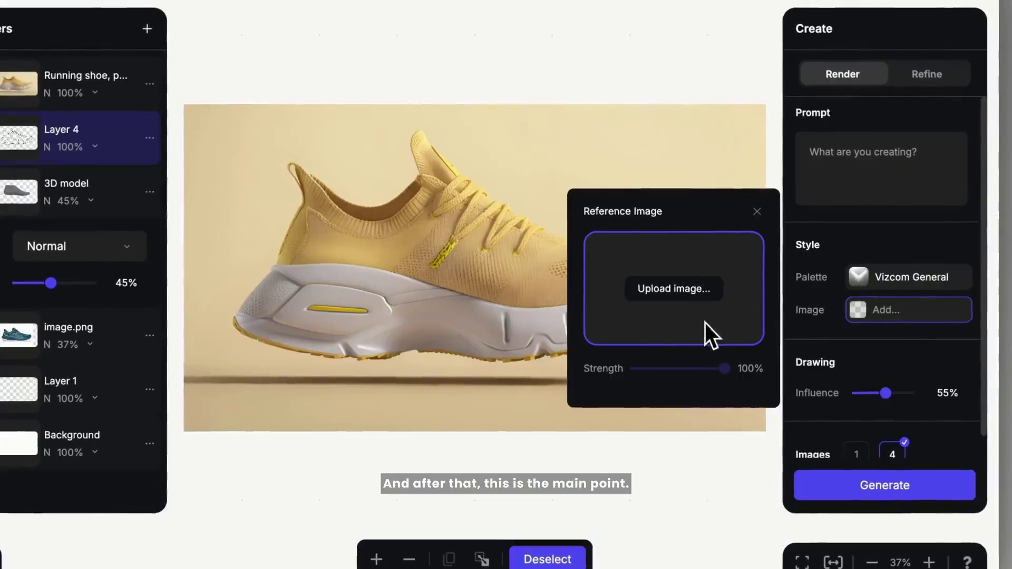
{"action": "left_click", "coordinate": [706, 324]}
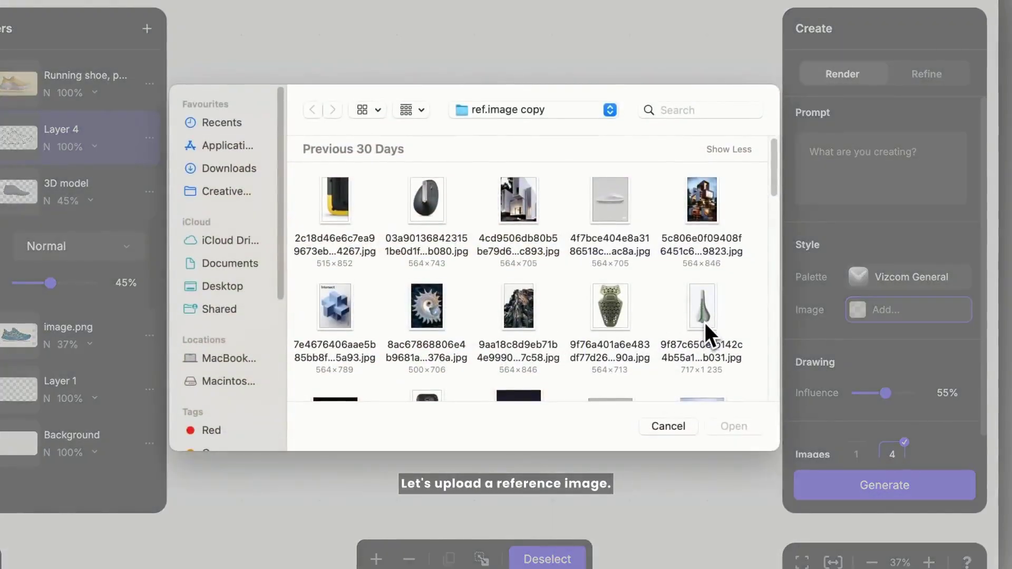
{"action": "scroll", "coordinate": [701, 264], "scroll_direction": "down", "scroll_amount": 5}
{"action": "double_click", "coordinate": [700, 192]}
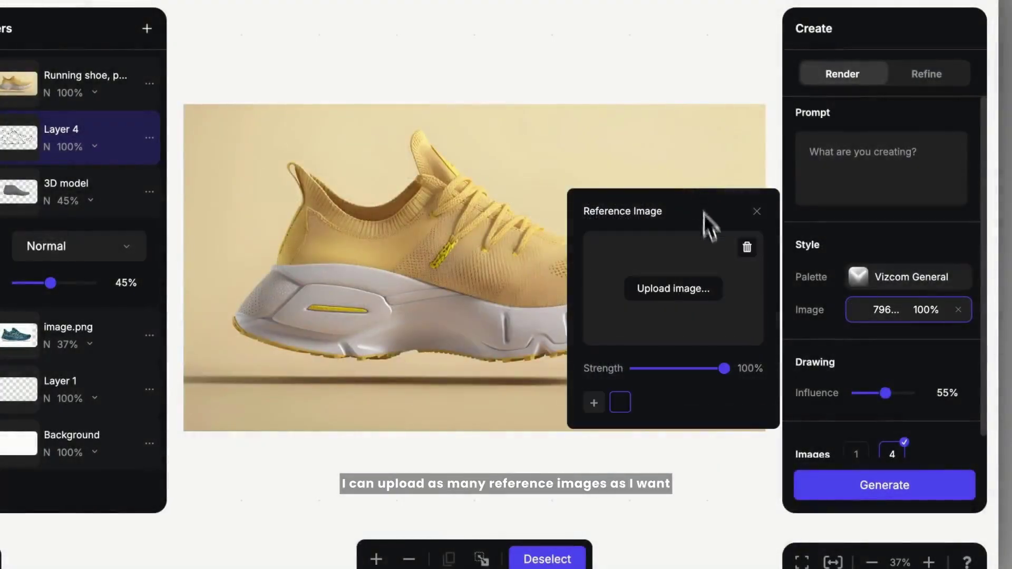
Upload the rugged texture and stone jar images, then make the rugged texture the active reference.
{"action": "left_click", "coordinate": [726, 325]}
{"action": "scroll", "coordinate": [587, 331], "scroll_direction": "down", "scroll_amount": 1}
{"action": "left_click", "coordinate": [609, 272]}
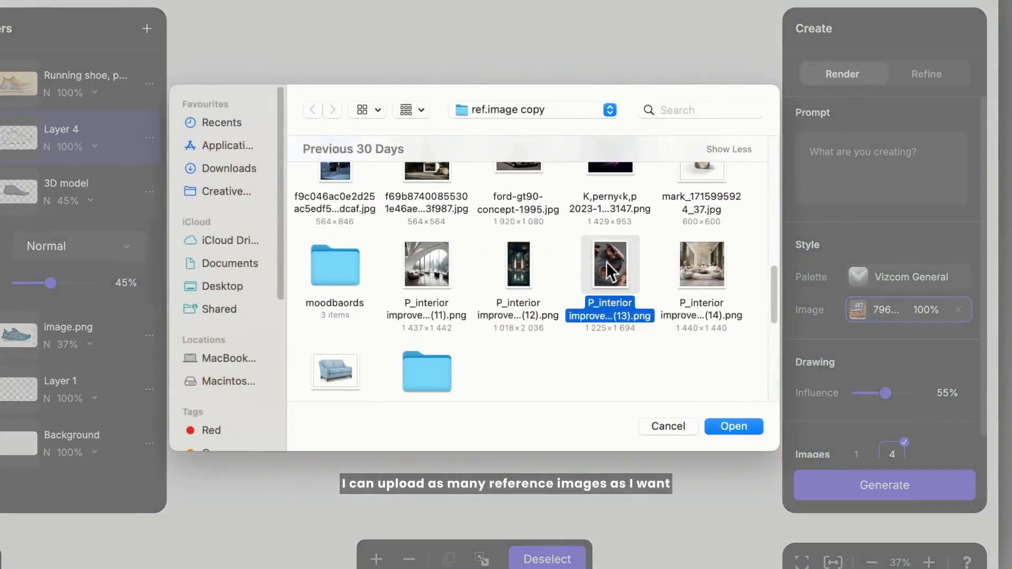
{"action": "double_click", "coordinate": [610, 271]}
{"action": "left_click", "coordinate": [728, 333]}
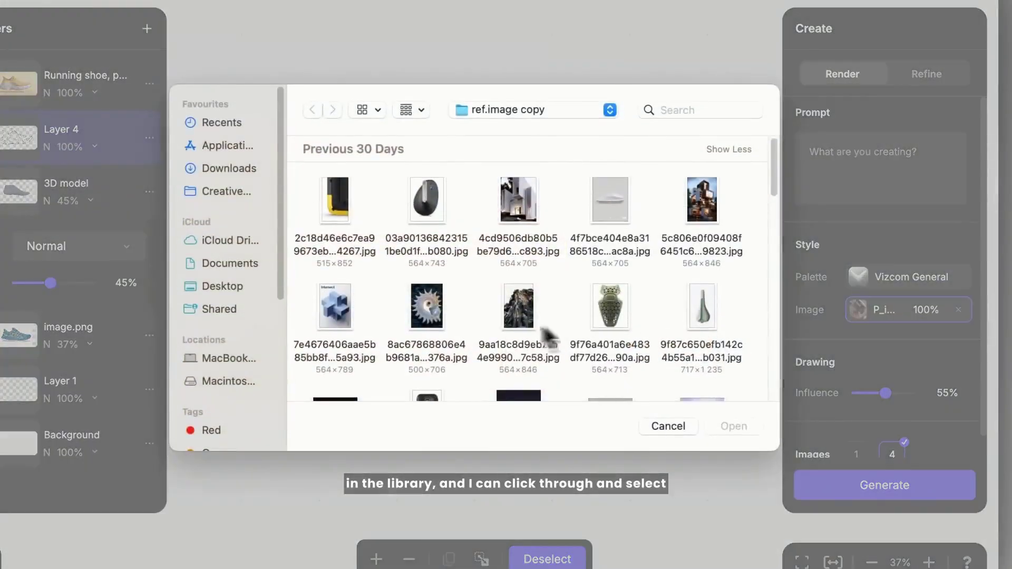
{"action": "scroll", "coordinate": [545, 327], "scroll_direction": "down", "scroll_amount": 10}
{"action": "double_click", "coordinate": [523, 309]}
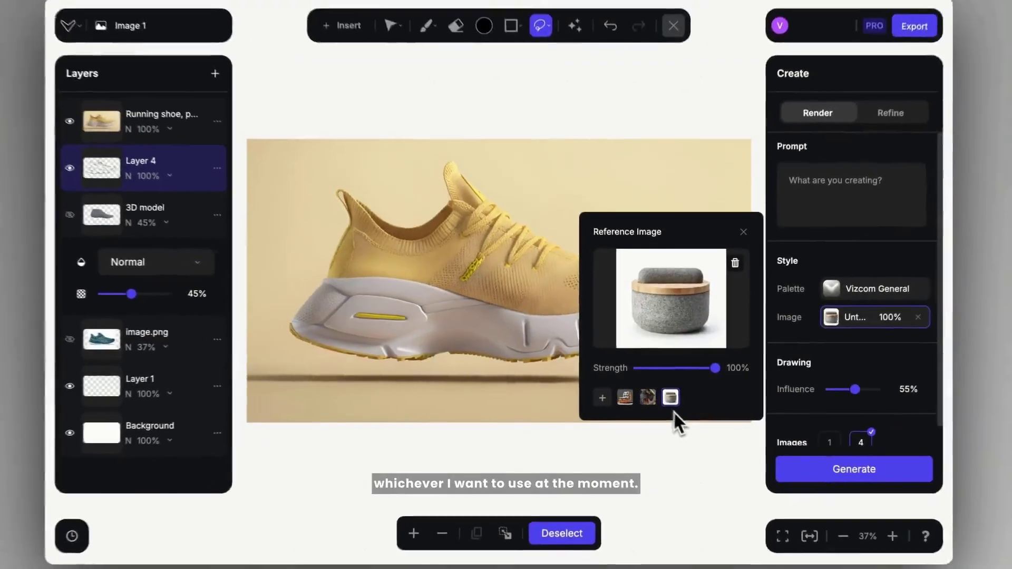
{"action": "left_click", "coordinate": [646, 402]}
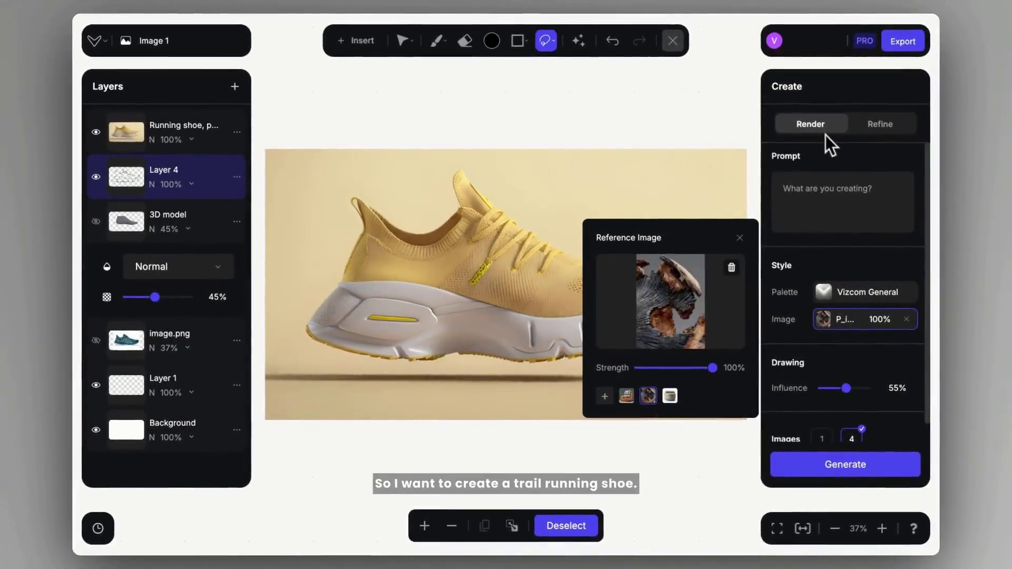
Enter the prompt 'trail running shoe, rugged knit' and lower the reference strength to 30%.
{"action": "left_click", "coordinate": [819, 195]}
{"action": "type", "text": "trail running shoe"}
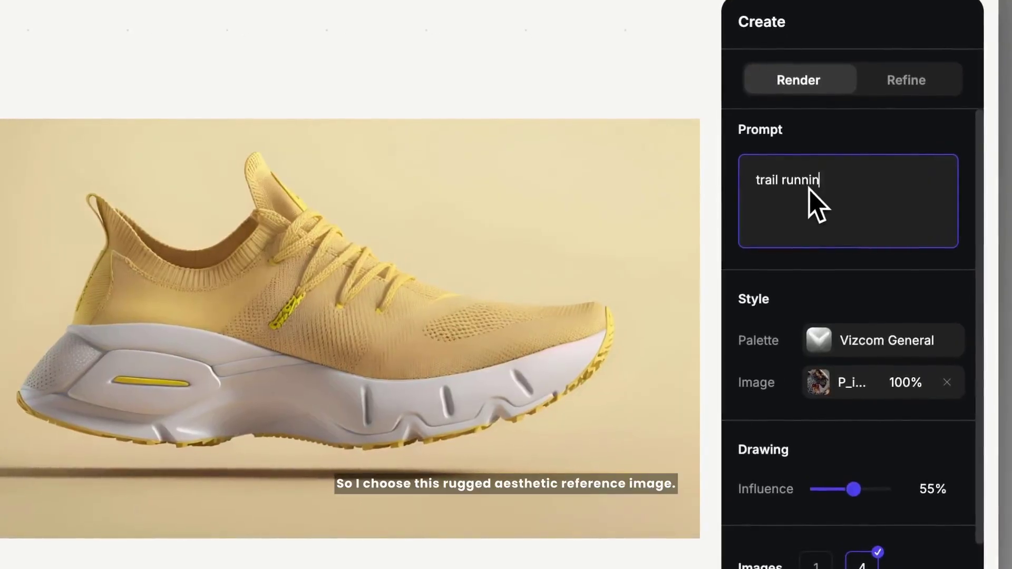
{"action": "left_click", "coordinate": [814, 384]}
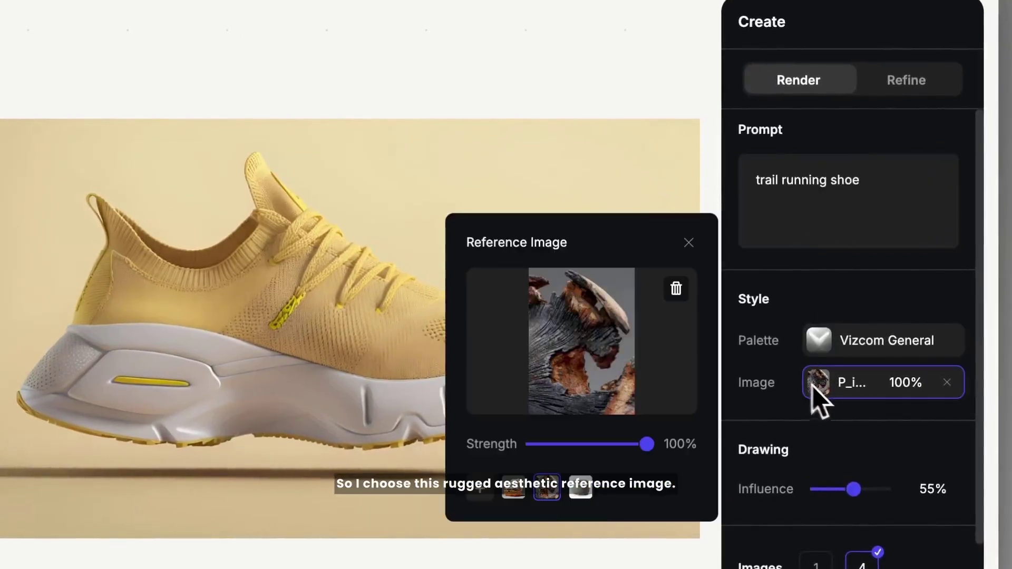
{"action": "left_click_drag", "start_coordinate": [649, 444], "coordinate": [593, 447]}
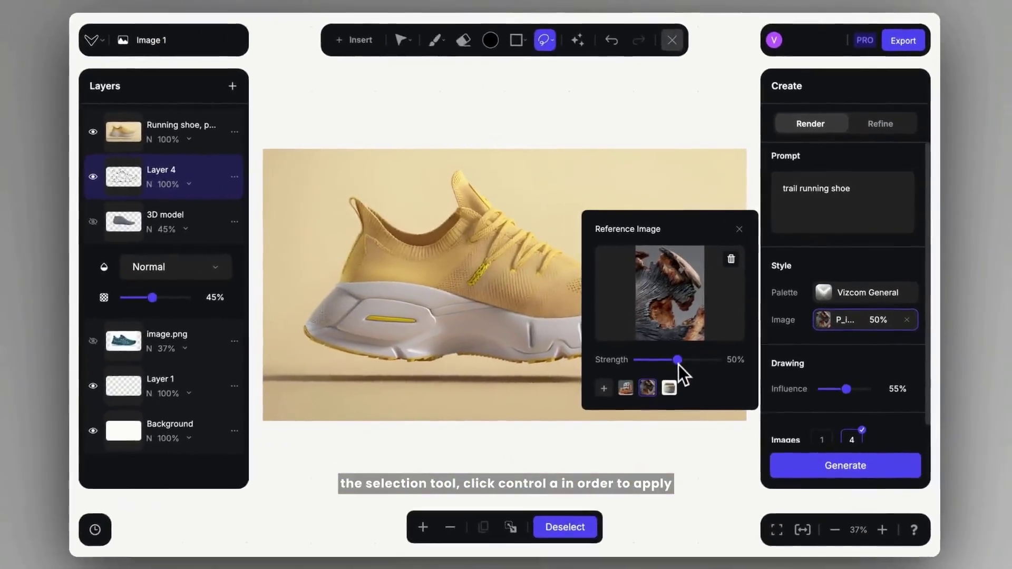
Select the entire canvas with the Lasso tool active and generate four renders.
{"action": "left_click", "coordinate": [551, 40]}
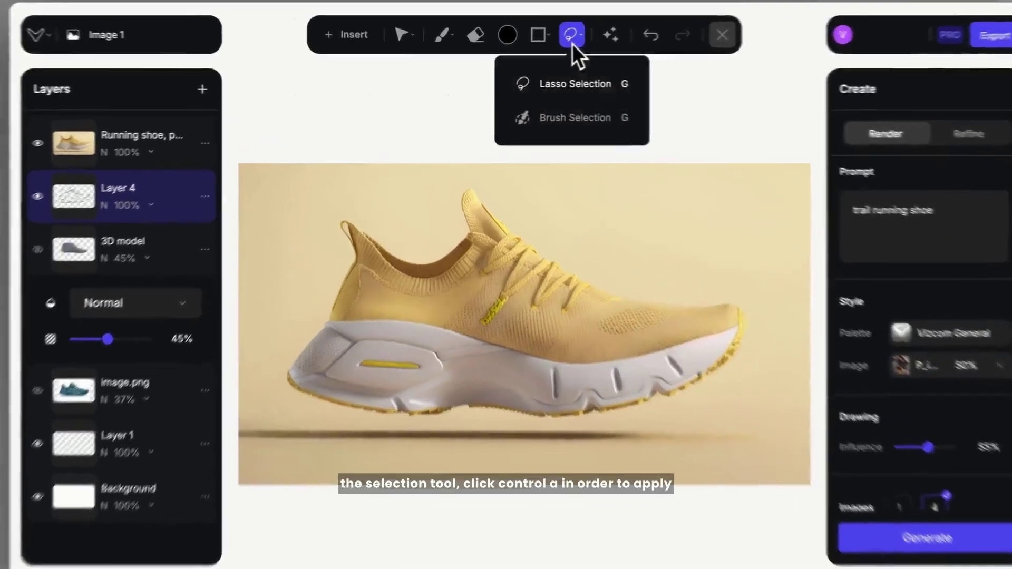
{"action": "key", "text": "ctrl+a"}
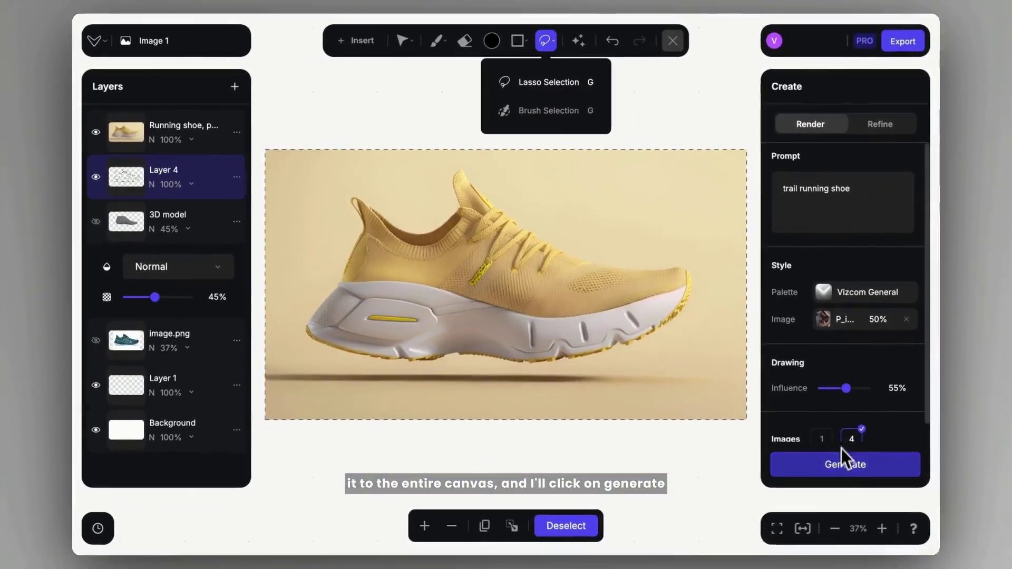
{"action": "left_click", "coordinate": [842, 464]}
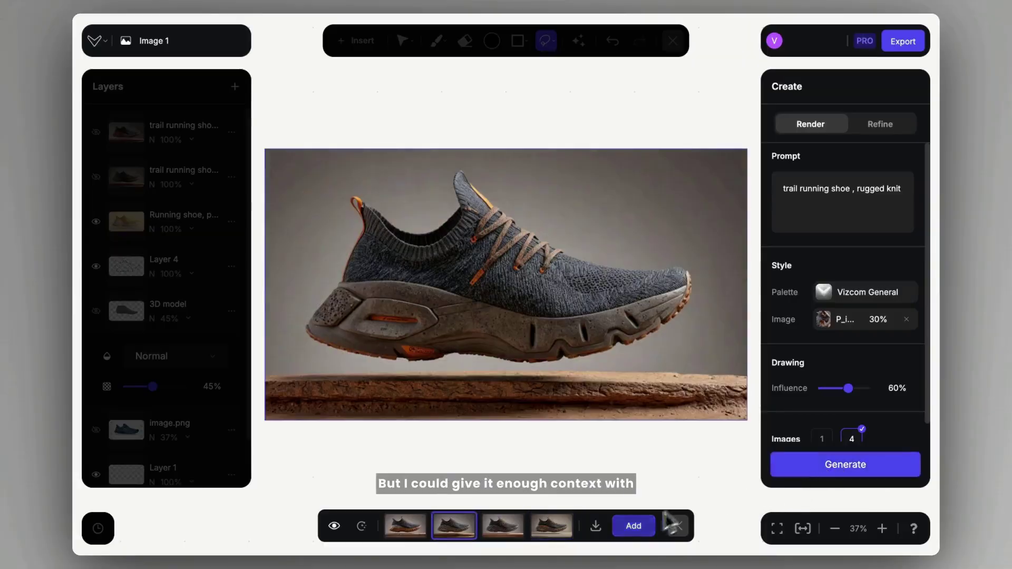
Add the second render as a layer, then generate with the mountain reference at 35%.
{"action": "left_click", "coordinate": [633, 525]}
{"action": "left_click", "coordinate": [678, 526]}
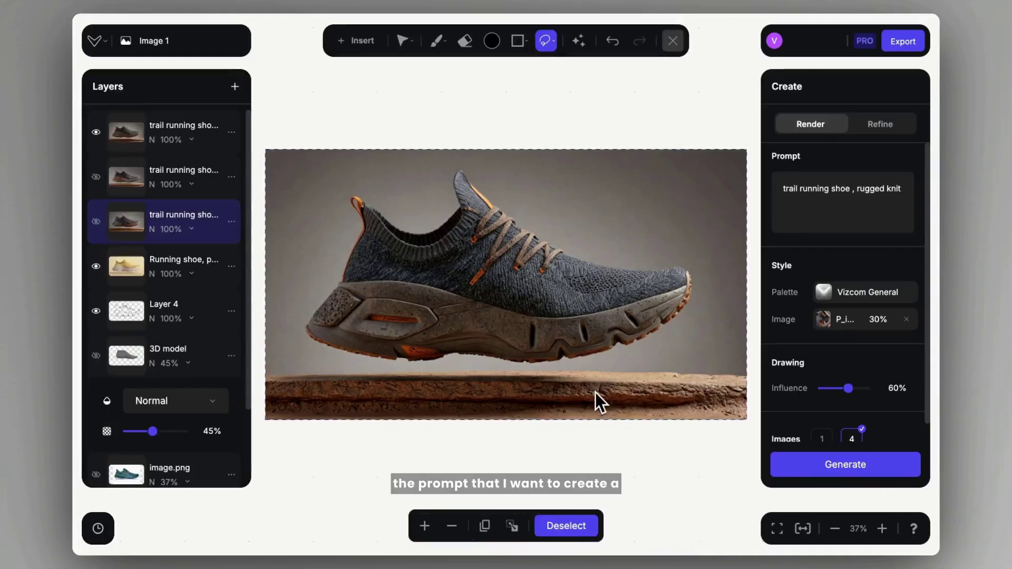
{"action": "left_click", "coordinate": [825, 326]}
{"action": "left_click", "coordinate": [691, 387]}
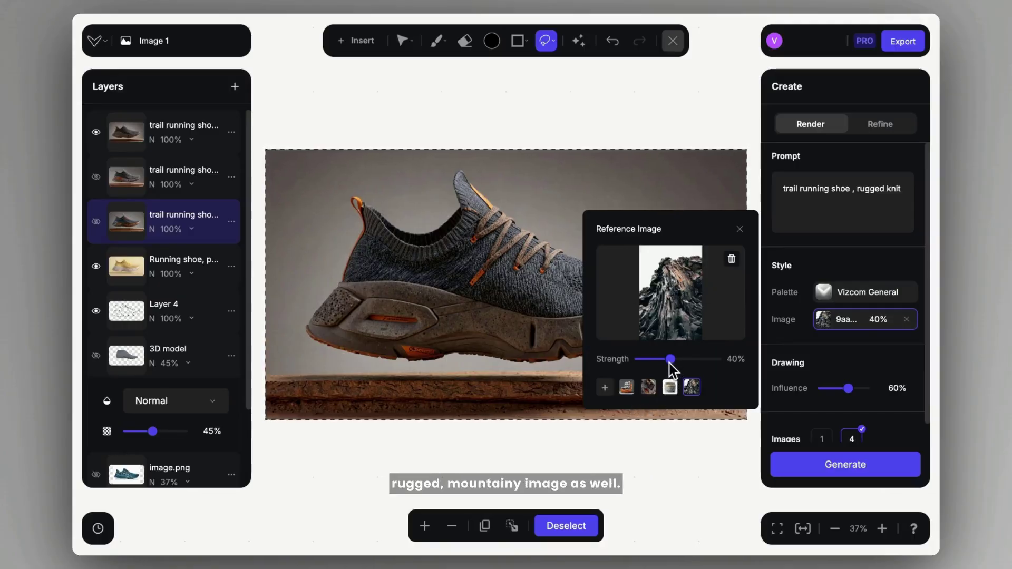
{"action": "left_click_drag", "start_coordinate": [668, 363], "coordinate": [665, 363]}
{"action": "left_click", "coordinate": [836, 469]}
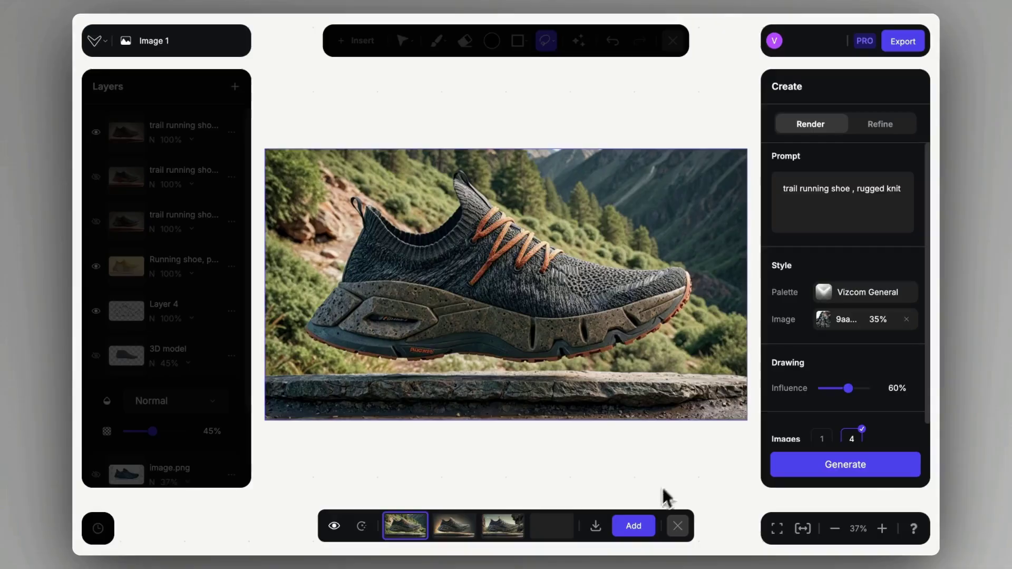
Add the mountain-scene render as a layer and toggle its visibility to compare, leaving it hidden.
{"action": "left_click", "coordinate": [630, 525]}
{"action": "left_click", "coordinate": [676, 526]}
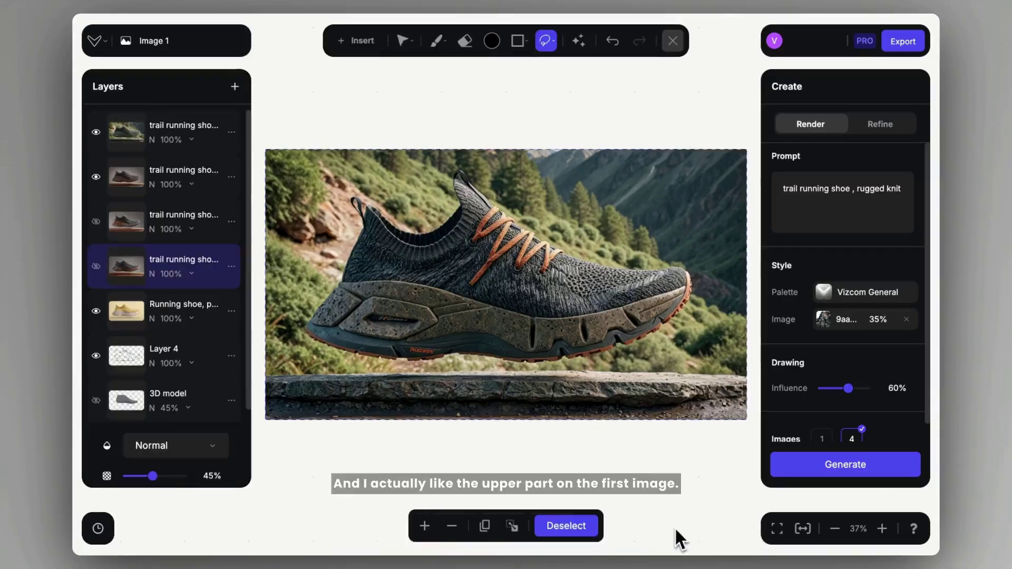
{"action": "left_click", "coordinate": [96, 132]}
{"action": "left_click", "coordinate": [96, 132]}
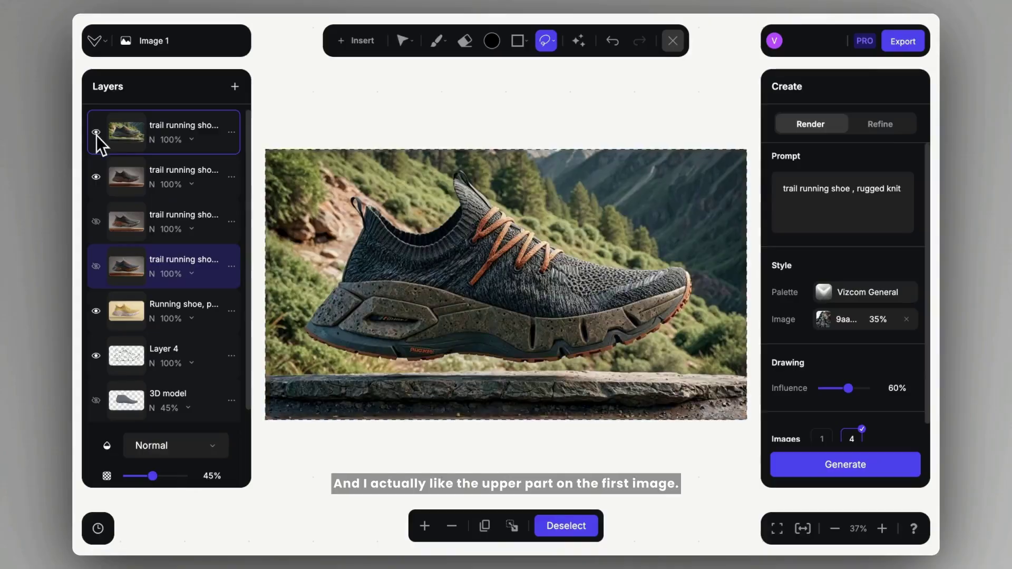
{"action": "left_click", "coordinate": [96, 132]}
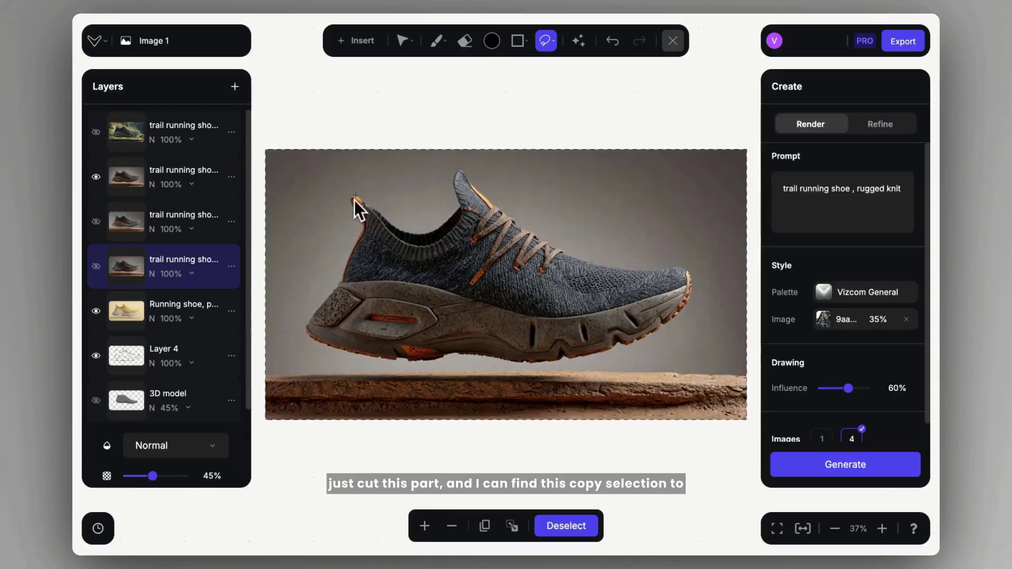
Lasso the knit upper, copy it to its own top layer, and show the mountain render beneath.
{"action": "left_click_drag", "start_coordinate": [354, 197], "coordinate": [355, 198]}
{"action": "mouse_move", "coordinate": [360, 286]}
{"action": "left_mouse_down"}
{"action": "mouse_move", "coordinate": [543, 322]}
{"action": "mouse_move", "coordinate": [689, 287]}
{"action": "mouse_move", "coordinate": [498, 219]}
{"action": "mouse_move", "coordinate": [451, 228]}
{"action": "mouse_move", "coordinate": [350, 203]}
{"action": "left_mouse_up"}
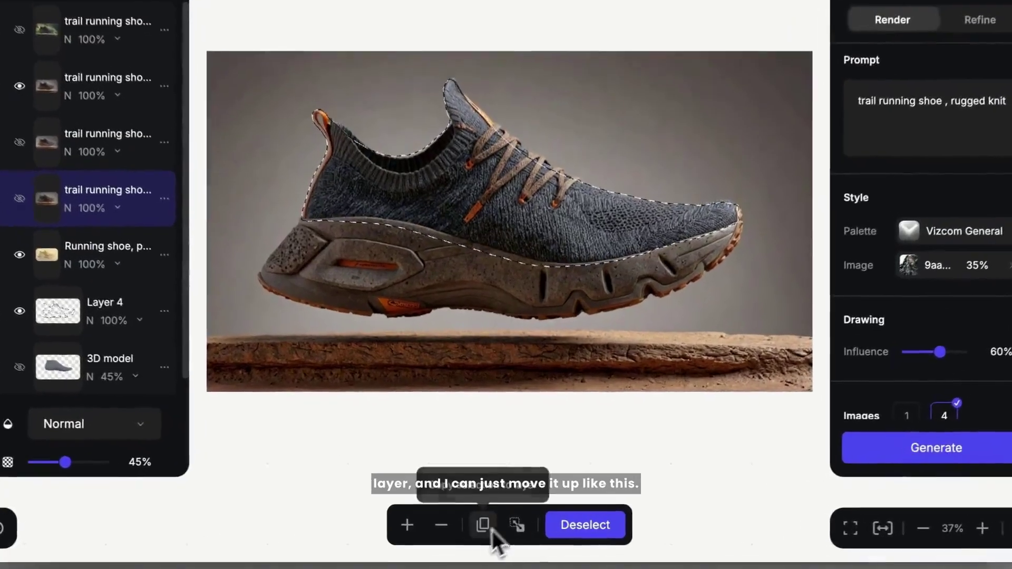
{"action": "left_click", "coordinate": [484, 526]}
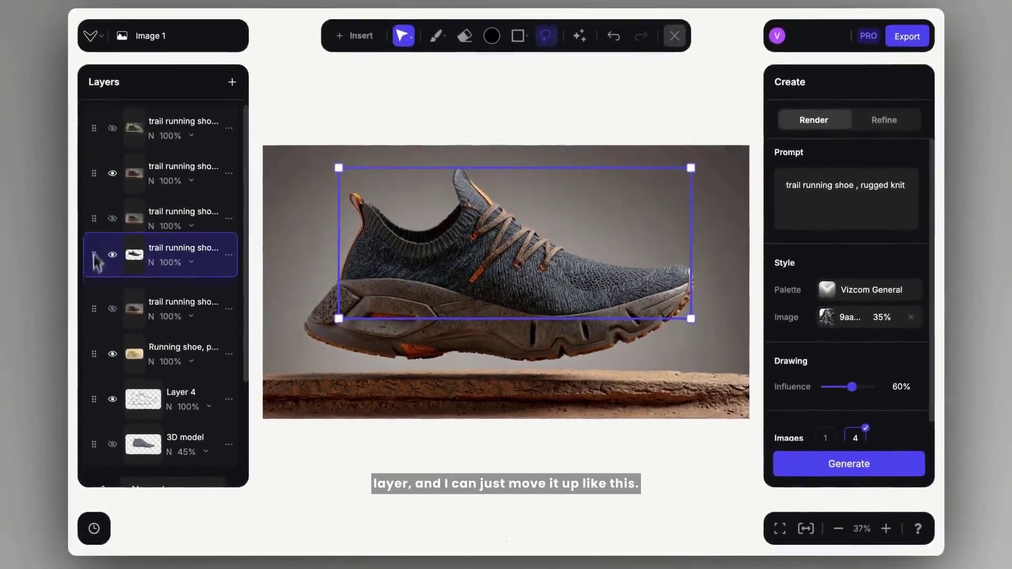
{"action": "left_click_drag", "start_coordinate": [0, 183], "coordinate": [0, 13]}
{"action": "left_click", "coordinate": [116, 176]}
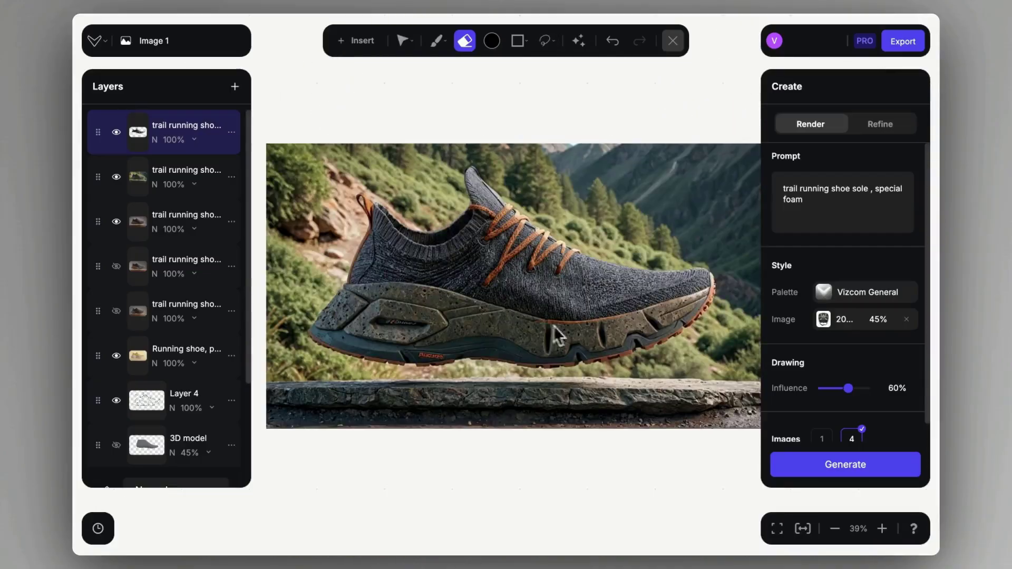
{"action": "scroll", "coordinate": [553, 326], "scroll_direction": "right", "scroll_amount": 4}
{"action": "scroll", "coordinate": [606, 335], "scroll_direction": "left", "scroll_amount": 3}
{"action": "scroll", "coordinate": [601, 334], "scroll_direction": "down", "scroll_amount": 1}
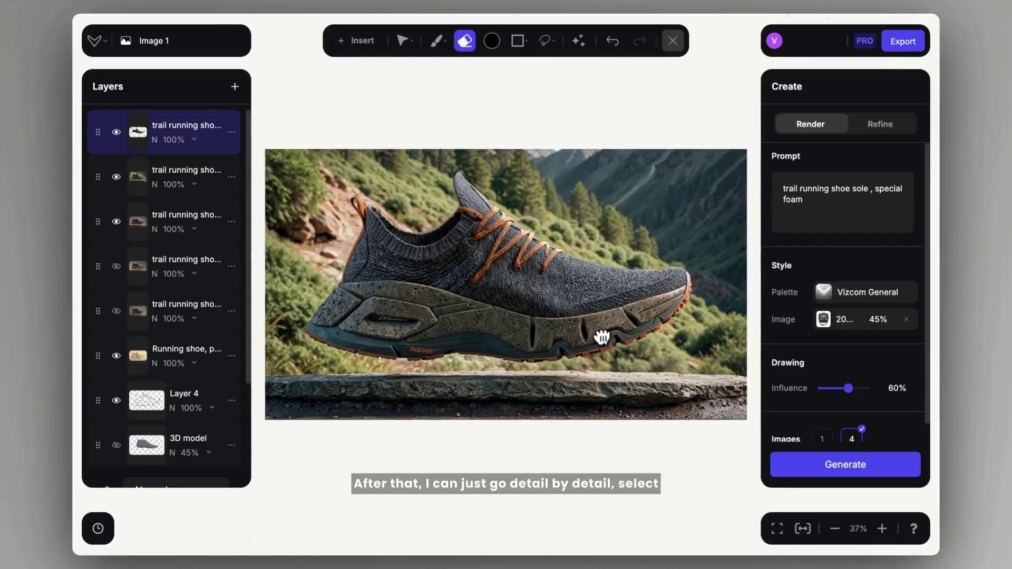
Lasso the shoe's sole, add a seashell reference at 50% strength, and generate a new sole.
{"action": "left_click", "coordinate": [194, 140]}
{"action": "left_click", "coordinate": [546, 42]}
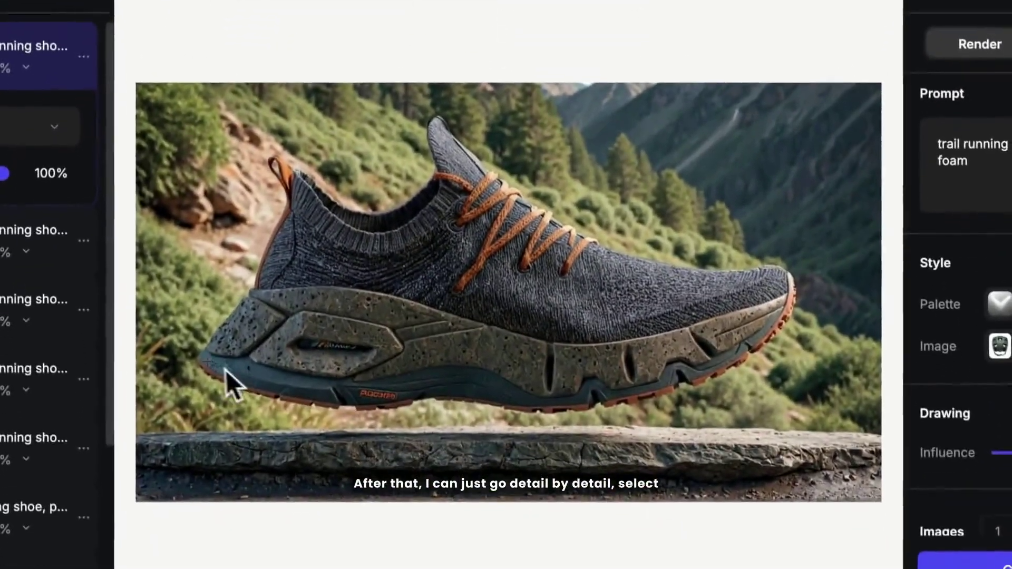
{"action": "left_click_drag", "start_coordinate": [308, 325], "coordinate": [421, 349]}
{"action": "mouse_move", "coordinate": [374, 384]}
{"action": "left_mouse_down"}
{"action": "mouse_move", "coordinate": [614, 409]}
{"action": "mouse_move", "coordinate": [796, 316]}
{"action": "mouse_move", "coordinate": [402, 305]}
{"action": "mouse_move", "coordinate": [211, 363]}
{"action": "left_mouse_up"}
{"action": "left_click", "coordinate": [996, 340]}
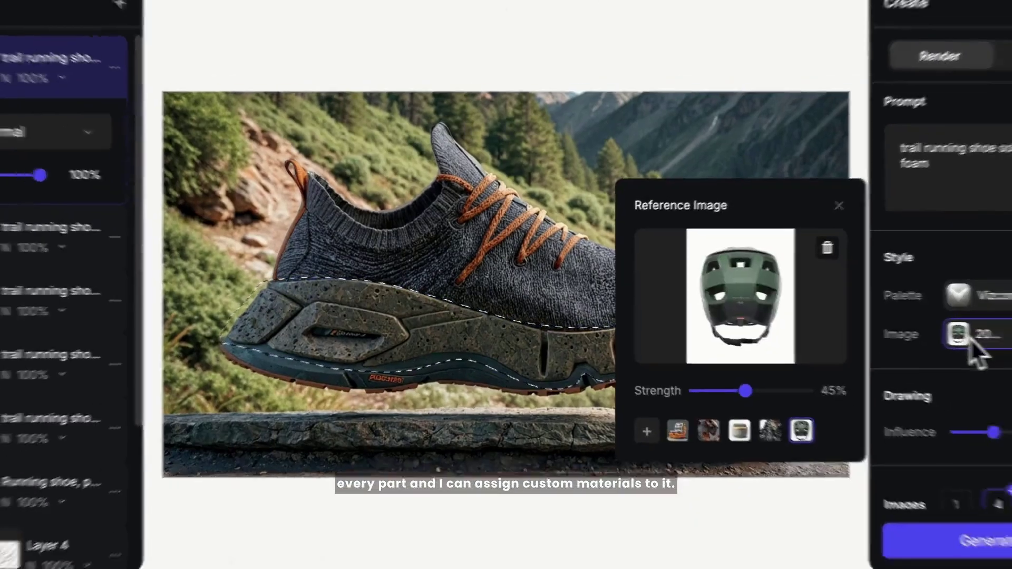
{"action": "left_click", "coordinate": [722, 338]}
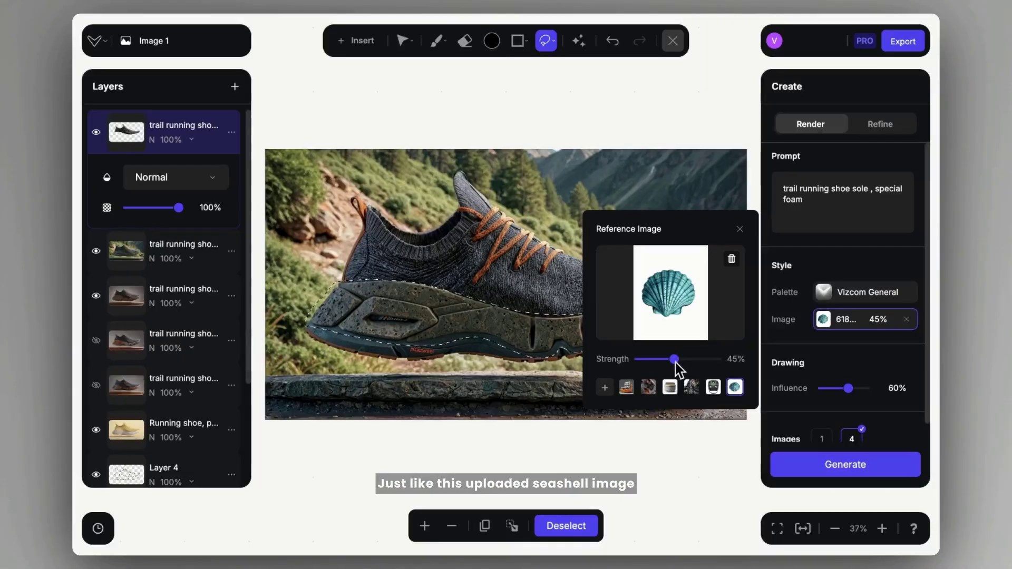
{"action": "left_click_drag", "start_coordinate": [671, 360], "coordinate": [678, 360]}
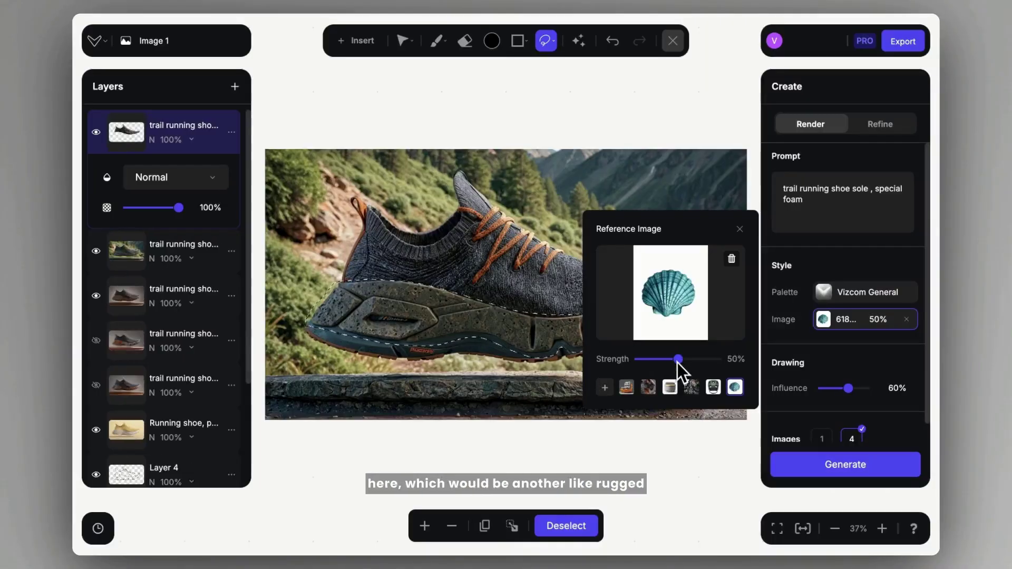
{"action": "left_click", "coordinate": [835, 464]}
{"action": "left_click", "coordinate": [835, 464]}
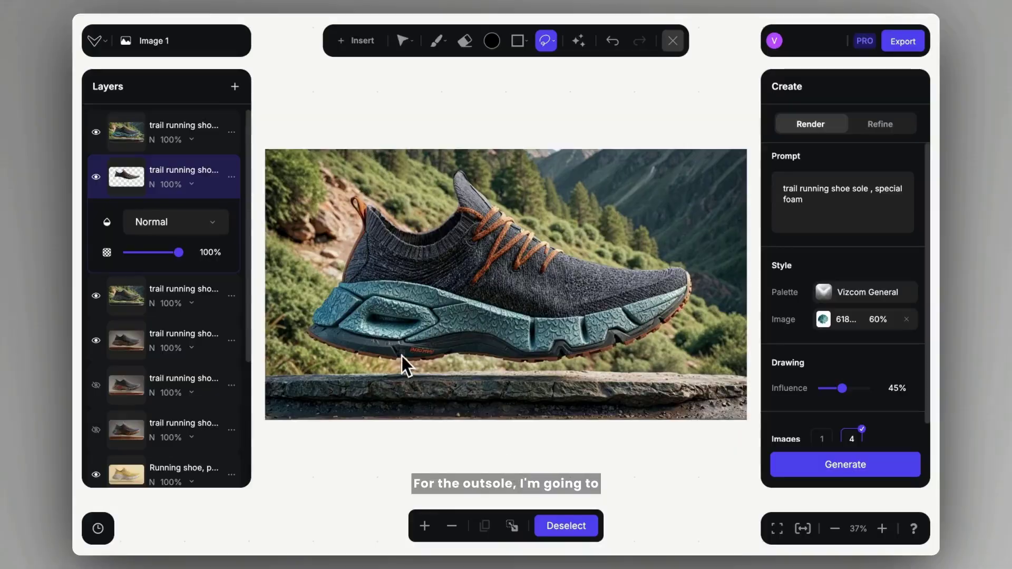
Undo, paste a cork swatch reference, set influence to 60%, reselect the lower sole and regenerate.
{"action": "left_click", "coordinate": [612, 42]}
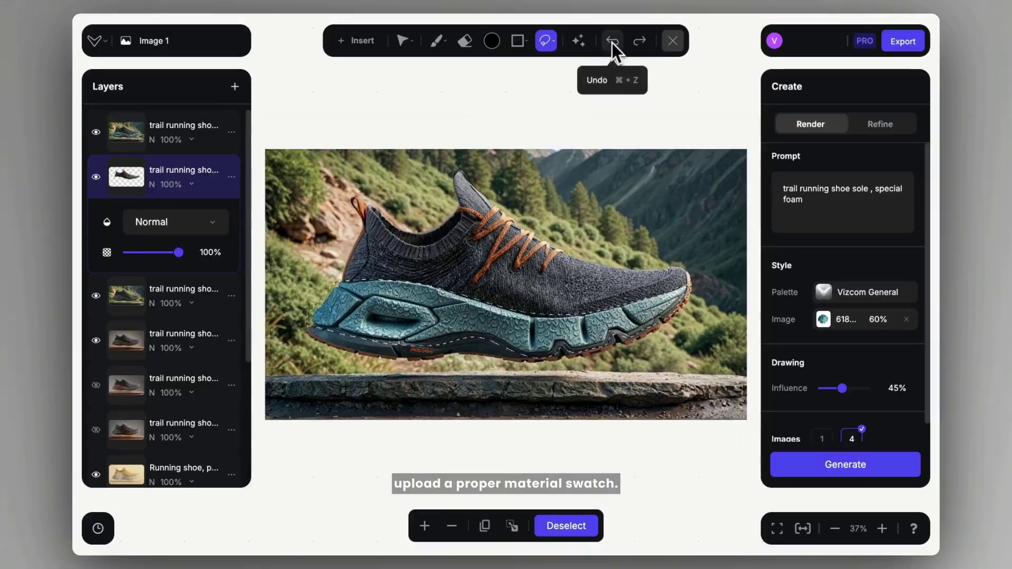
{"action": "left_click", "coordinate": [823, 319]}
{"action": "key", "text": "ctrl+v"}
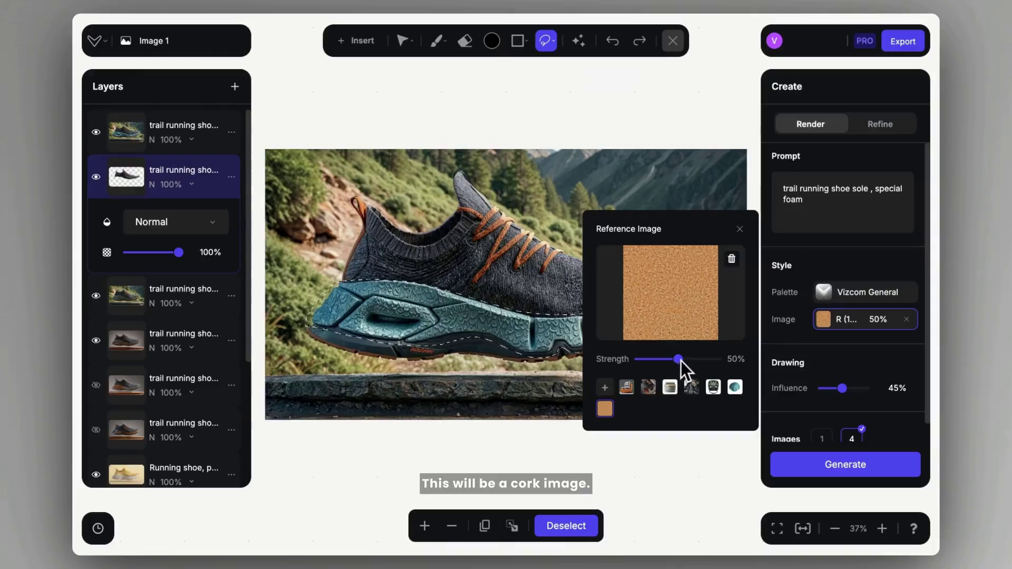
{"action": "left_click_drag", "start_coordinate": [841, 388], "coordinate": [848, 390]}
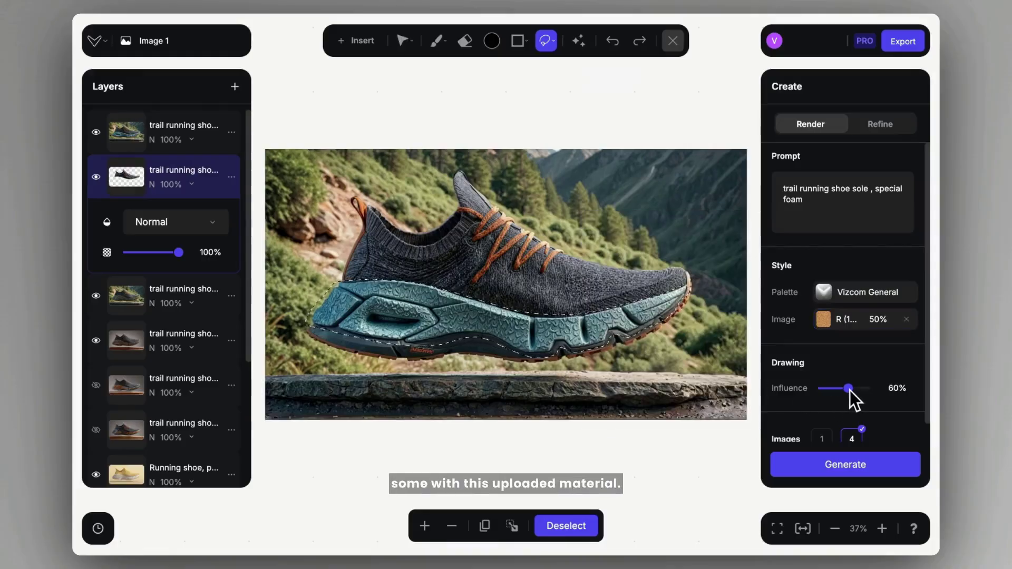
{"action": "left_click_drag", "start_coordinate": [303, 333], "coordinate": [611, 341]}
{"action": "left_click_drag", "start_coordinate": [691, 302], "coordinate": [594, 374]}
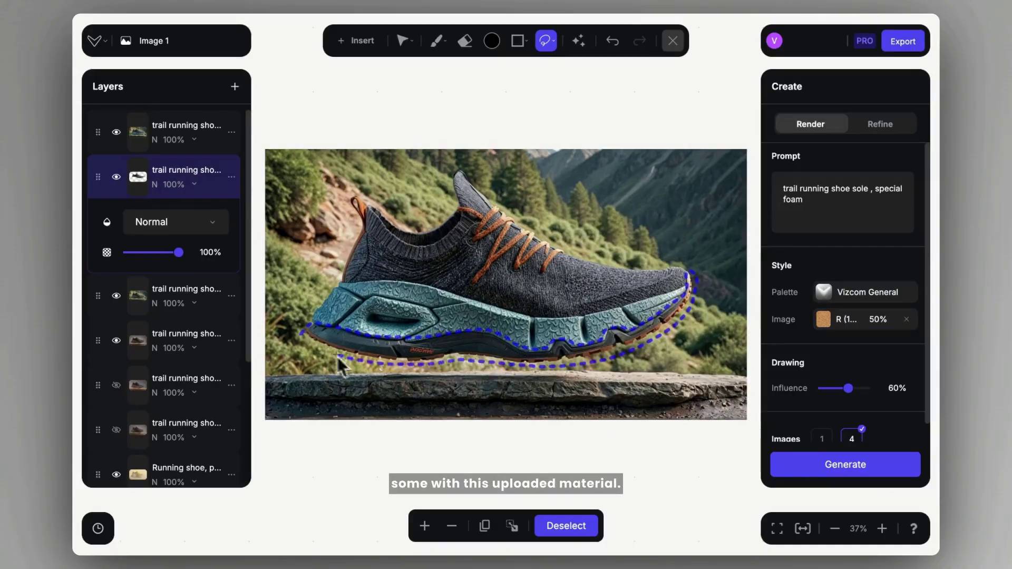
{"action": "left_click", "coordinate": [847, 467]}
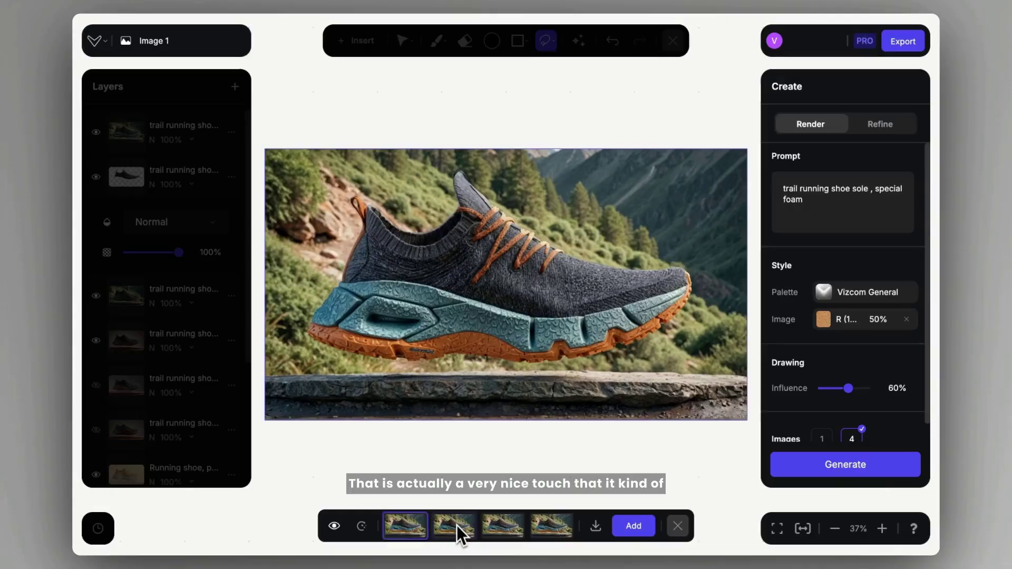
Compare the four sole variants and add the first one as a new layer.
{"action": "left_click", "coordinate": [456, 525]}
{"action": "left_click", "coordinate": [509, 523]}
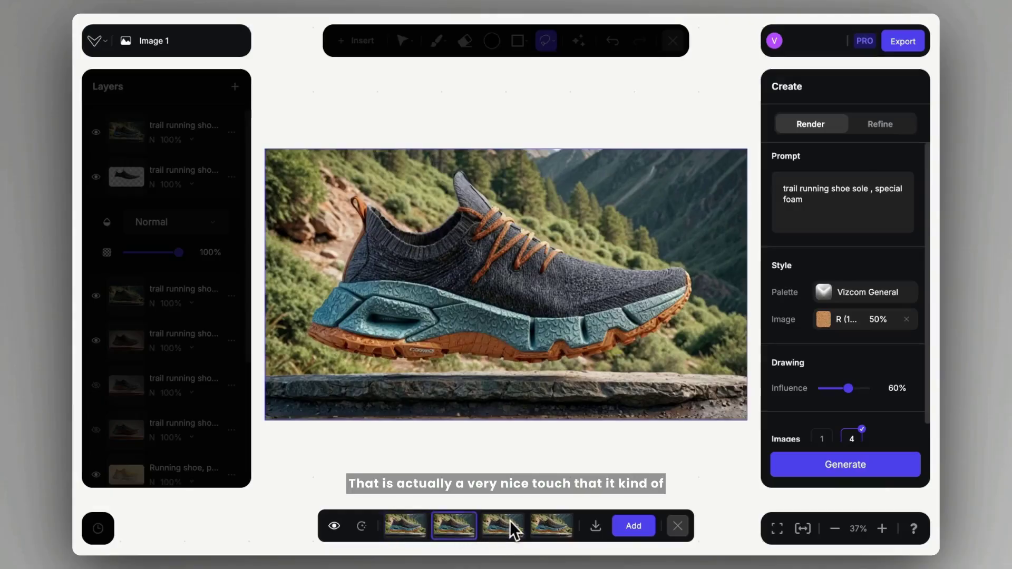
{"action": "left_click", "coordinate": [540, 524]}
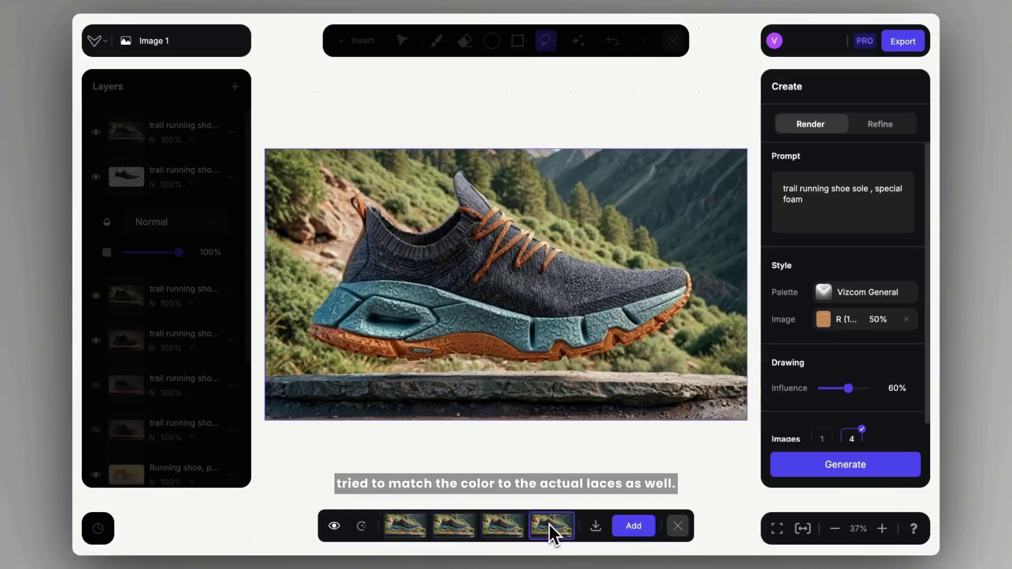
{"action": "left_click", "coordinate": [403, 523]}
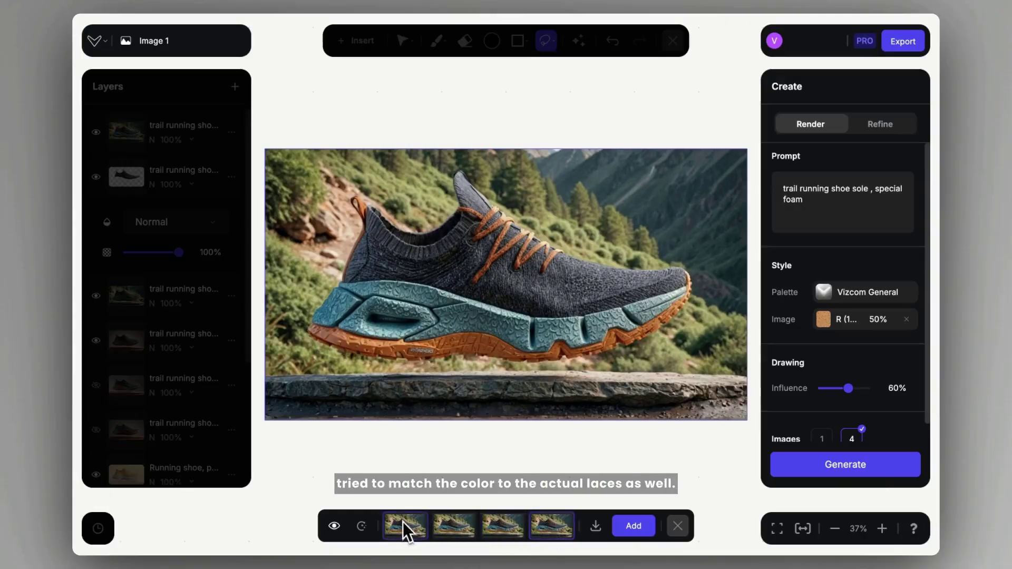
{"action": "left_click", "coordinate": [639, 528]}
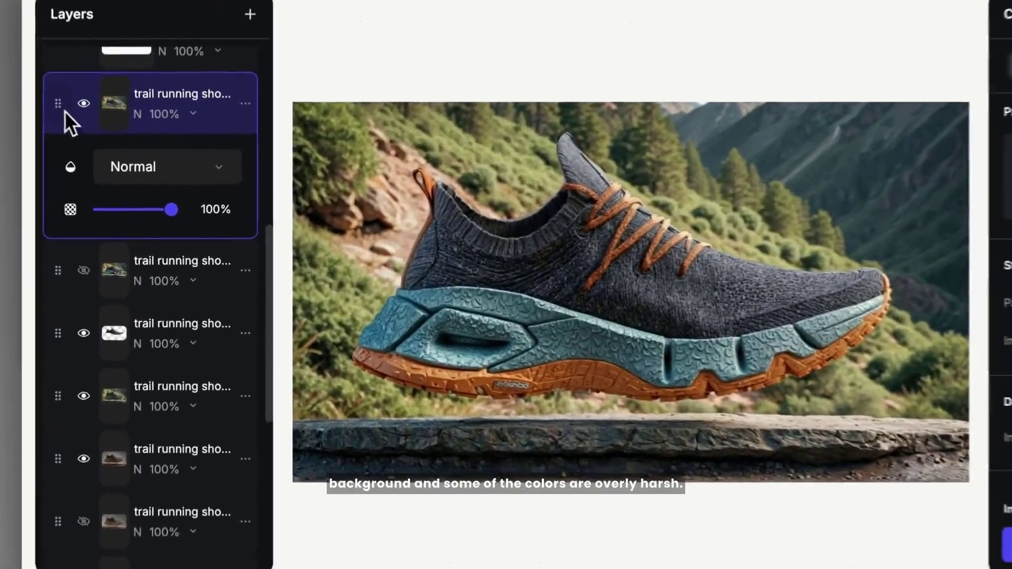
Move the new layer down, blend it with Multiply at 38% opacity, and export a 1920×1080 image at 1x.
{"action": "left_click_drag", "start_coordinate": [64, 111], "coordinate": [99, 356]}
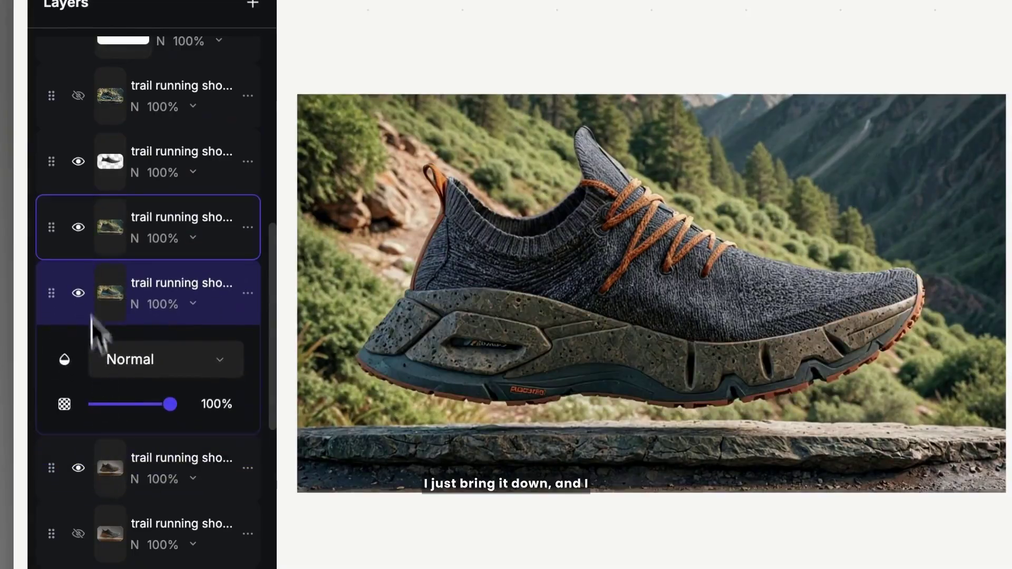
{"action": "left_click", "coordinate": [78, 227]}
{"action": "left_click", "coordinate": [158, 361]}
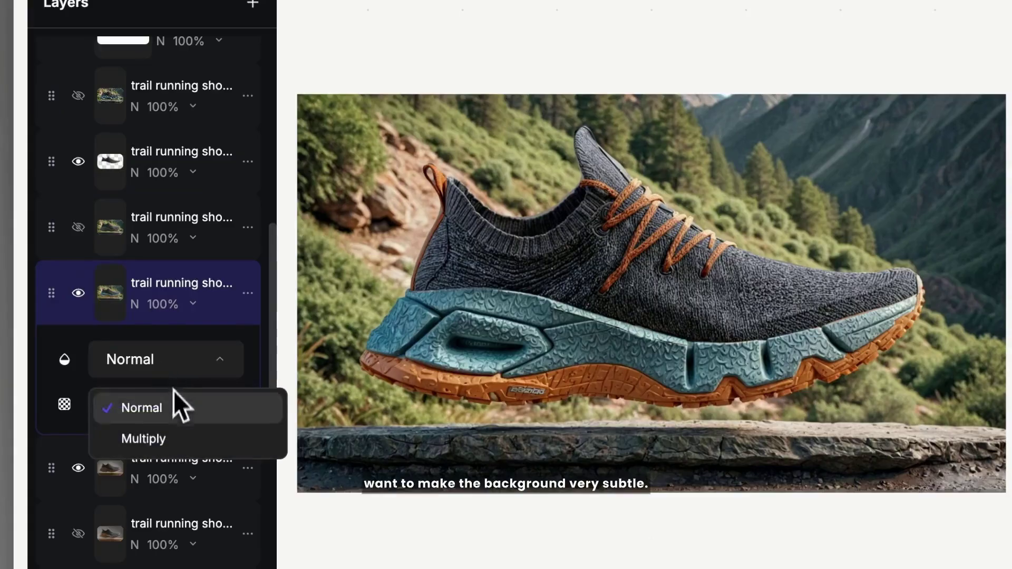
{"action": "left_click", "coordinate": [172, 436]}
{"action": "left_click_drag", "start_coordinate": [171, 423], "coordinate": [126, 407]}
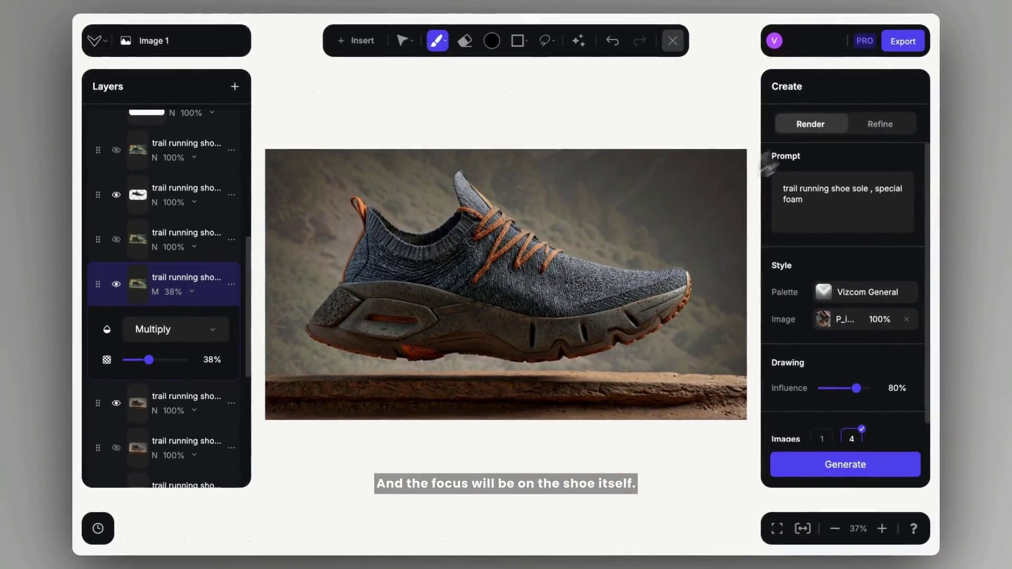
{"action": "left_click", "coordinate": [900, 43]}
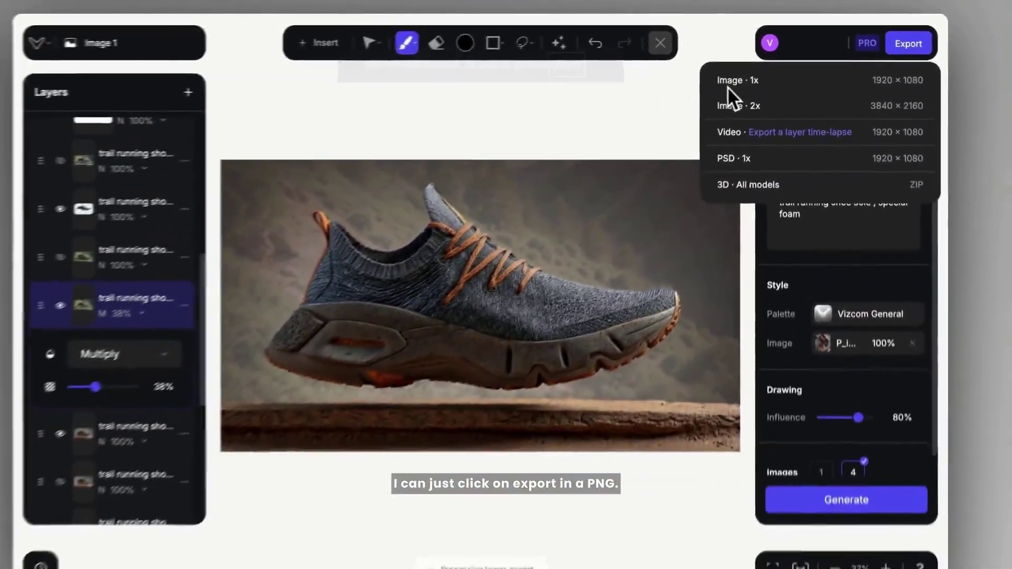
{"action": "left_click", "coordinate": [685, 111]}
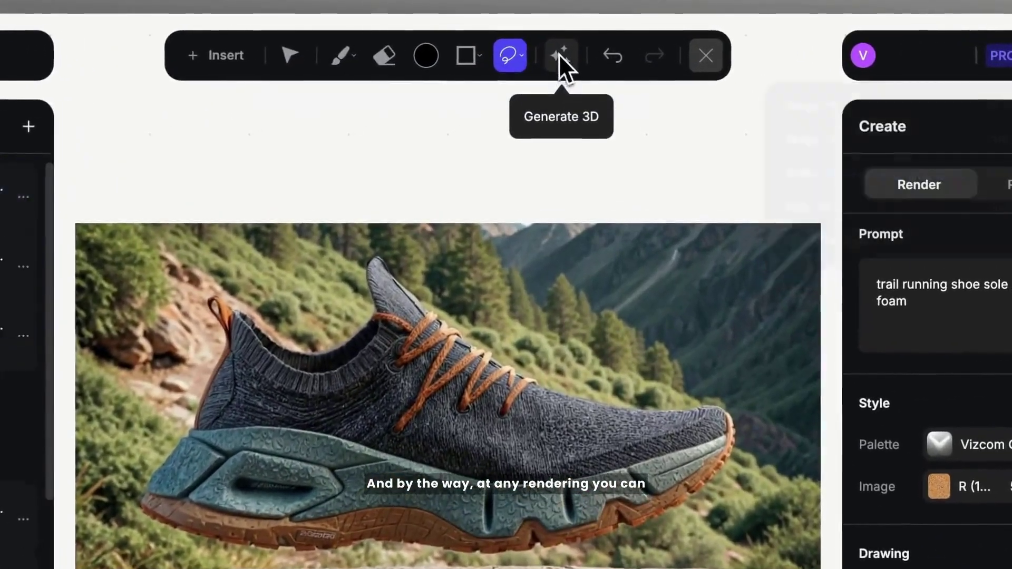
Generate a 3D model from the shoe render, isolate its layer, and orbit it to top-down.
{"action": "left_click", "coordinate": [559, 54]}
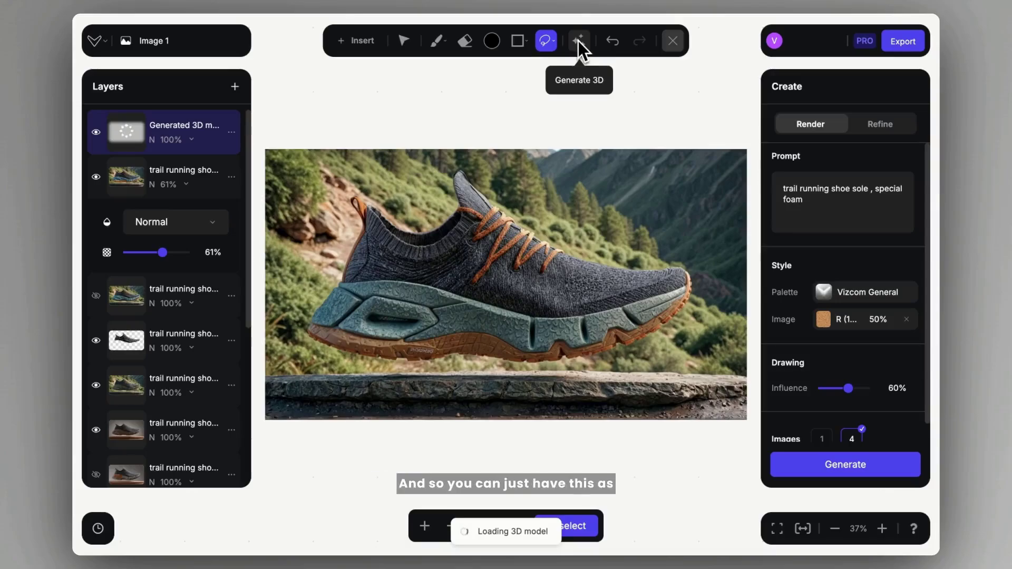
{"action": "left_click_drag", "start_coordinate": [482, 259], "coordinate": [738, 354]}
{"action": "left_click", "coordinate": [96, 131], "text": "alt"}
{"action": "mouse_move", "coordinate": [510, 314]}
{"action": "left_mouse_down"}
{"action": "mouse_move", "coordinate": [580, 379]}
{"action": "mouse_move", "coordinate": [572, 213]}
{"action": "left_mouse_up"}
Duplicate the Generated 3D model layer and move the copy below the original.
{"action": "left_click", "coordinate": [231, 132]}
{"action": "left_click", "coordinate": [311, 116]}
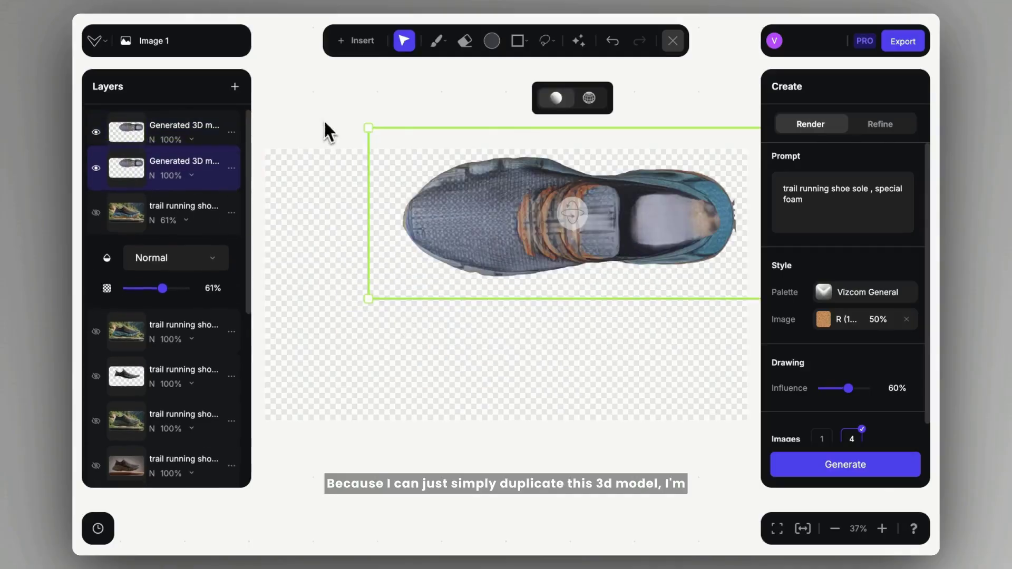
{"action": "mouse_move", "coordinate": [509, 212]}
{"action": "left_mouse_down"}
{"action": "mouse_move", "coordinate": [495, 352]}
{"action": "mouse_move", "coordinate": [514, 251]}
{"action": "left_mouse_up"}
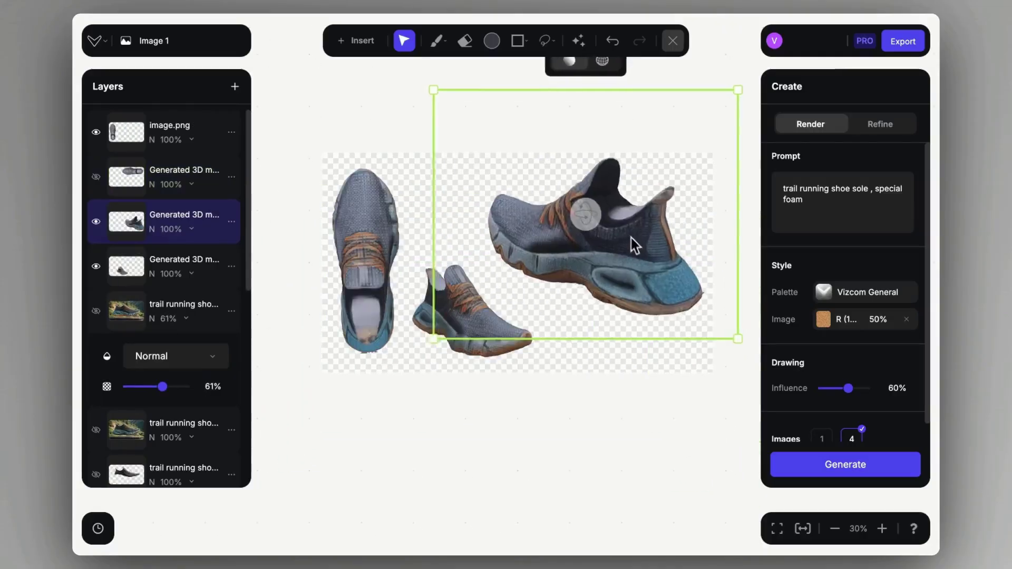
Orbit the copied shoe, refine the three views at 80% influence, and add the result as a layer.
{"action": "mouse_move", "coordinate": [631, 237]}
{"action": "left_mouse_down"}
{"action": "mouse_move", "coordinate": [603, 220]}
{"action": "mouse_move", "coordinate": [621, 232]}
{"action": "left_mouse_up"}
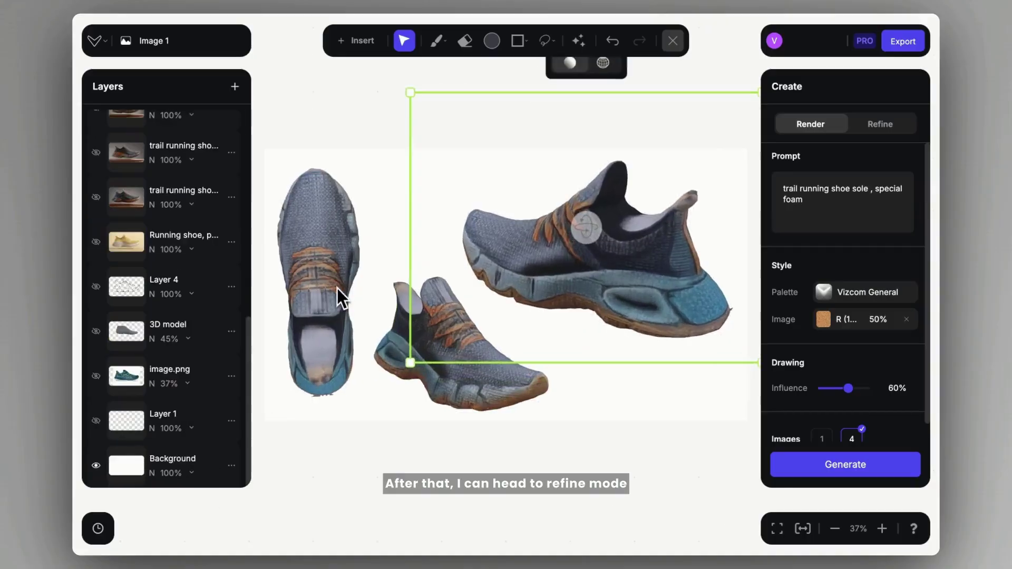
{"action": "left_click", "coordinate": [881, 126]}
{"action": "left_click_drag", "start_coordinate": [853, 363], "coordinate": [862, 364]}
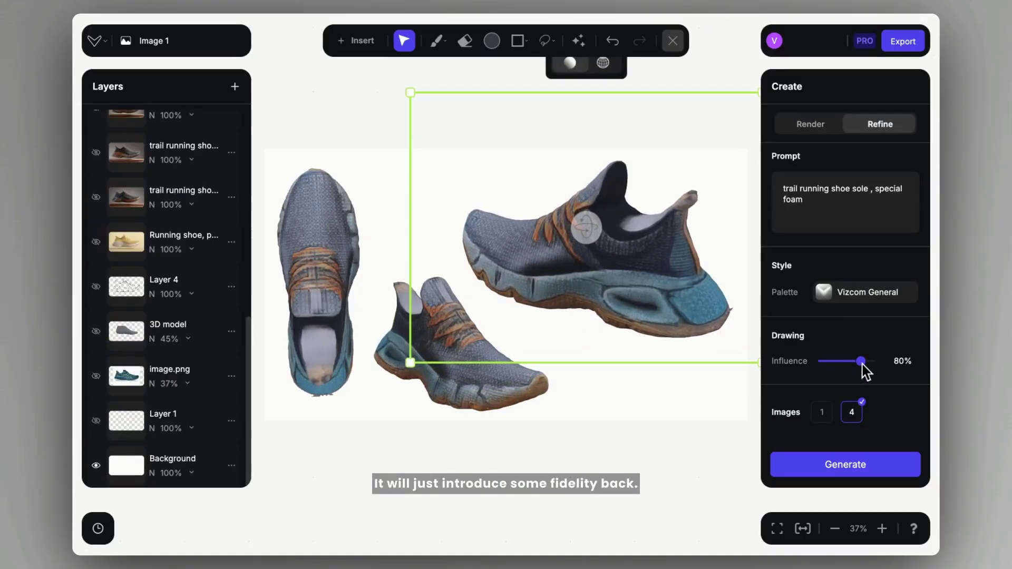
{"action": "left_click", "coordinate": [849, 466]}
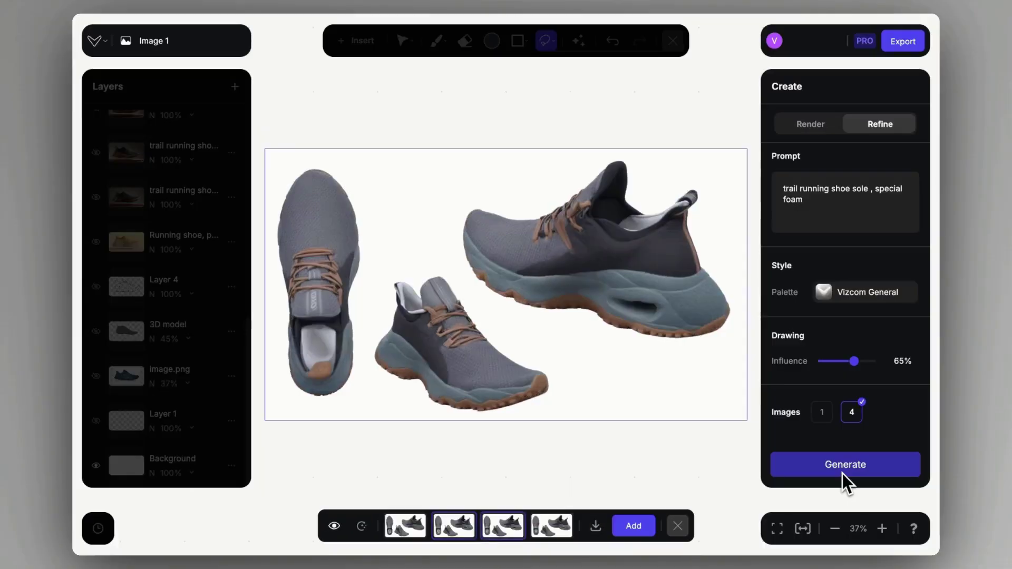
{"action": "left_click", "coordinate": [633, 526]}
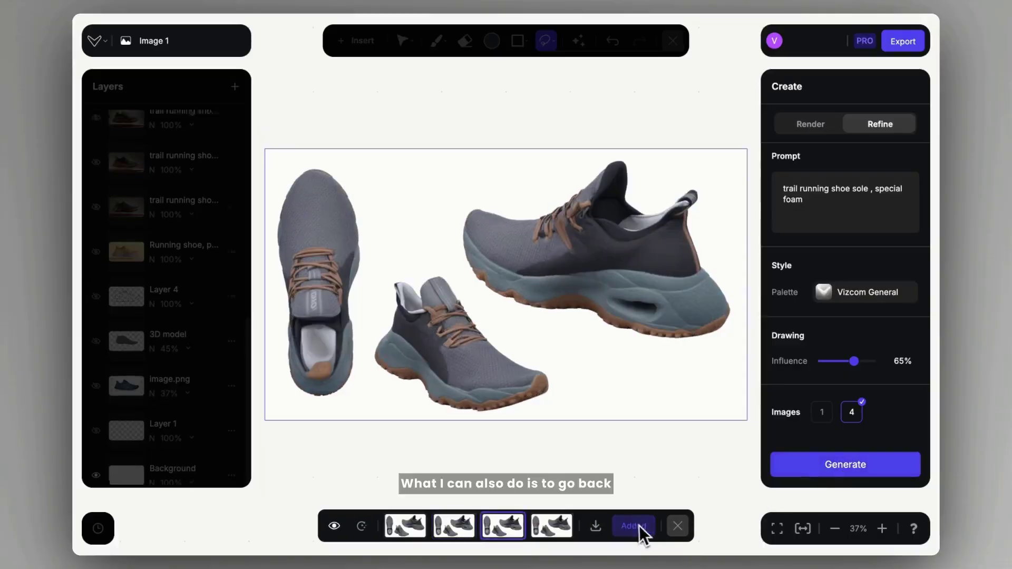
{"action": "left_click", "coordinate": [678, 526]}
Render the three views using the weathered texture reference at 40% and 80% influence.
{"action": "left_click", "coordinate": [811, 124]}
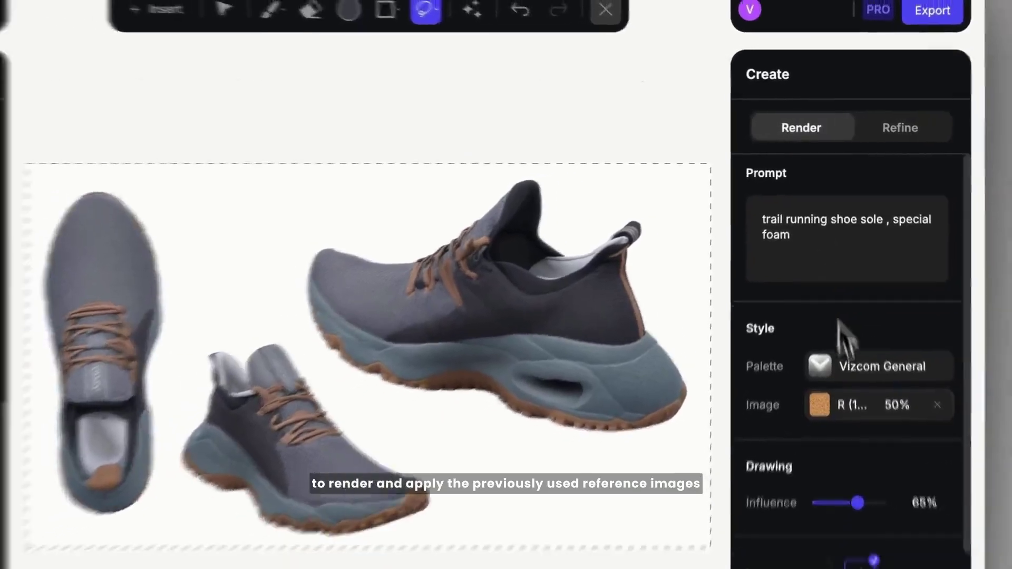
{"action": "left_click", "coordinate": [826, 321]}
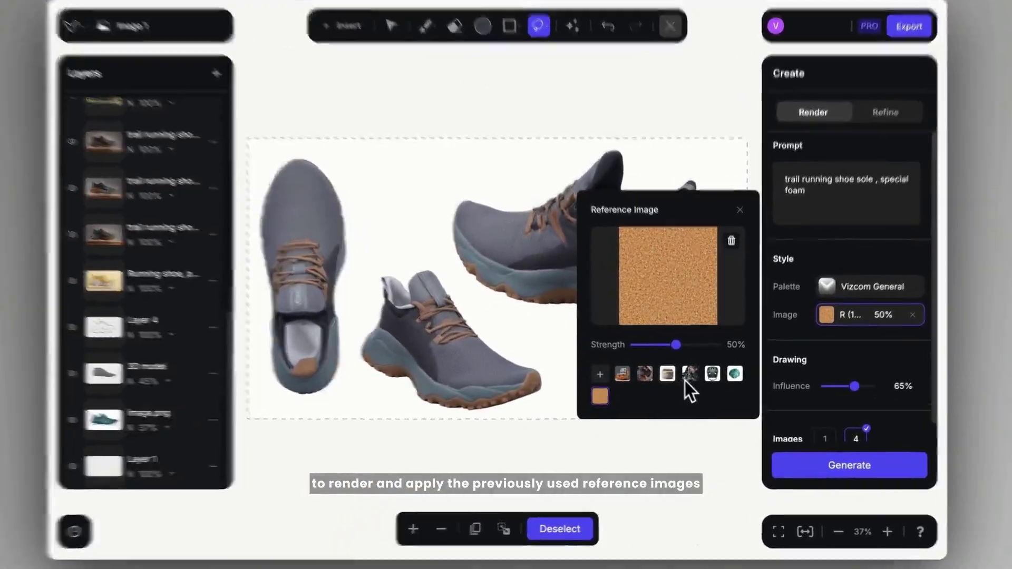
{"action": "left_click", "coordinate": [639, 390]}
{"action": "left_click", "coordinate": [637, 302]}
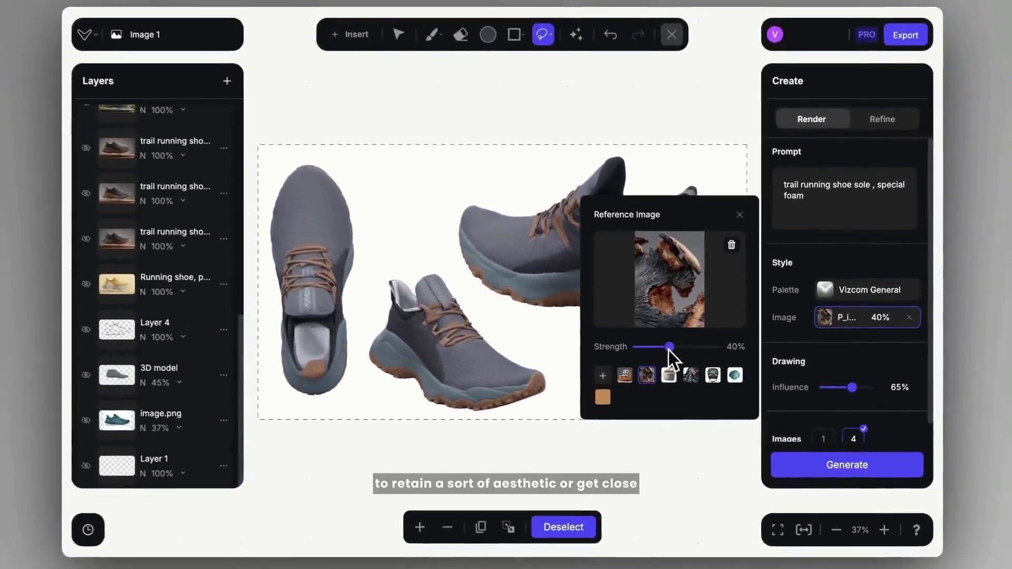
{"action": "left_click", "coordinate": [859, 388]}
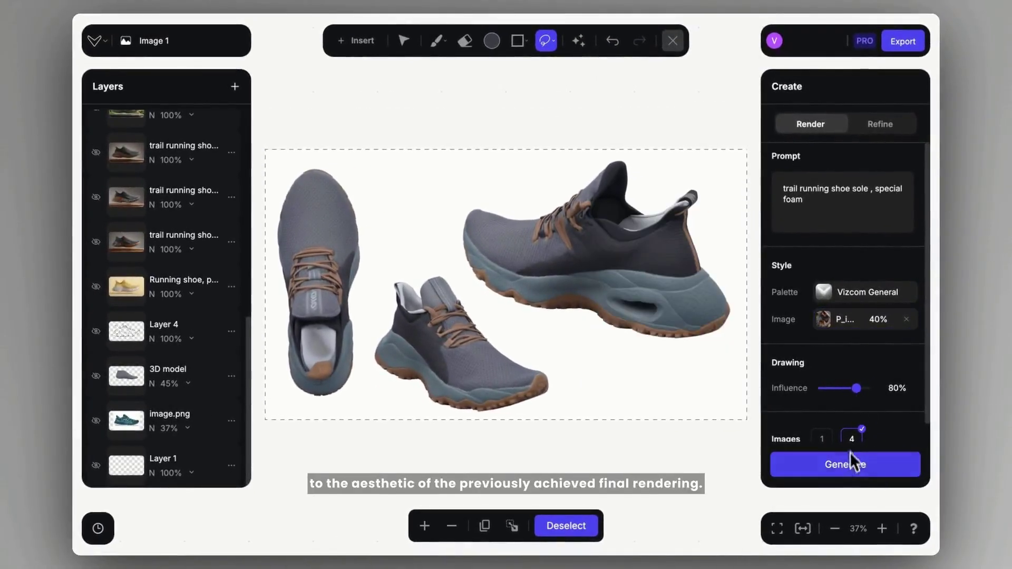
{"action": "left_click", "coordinate": [850, 455]}
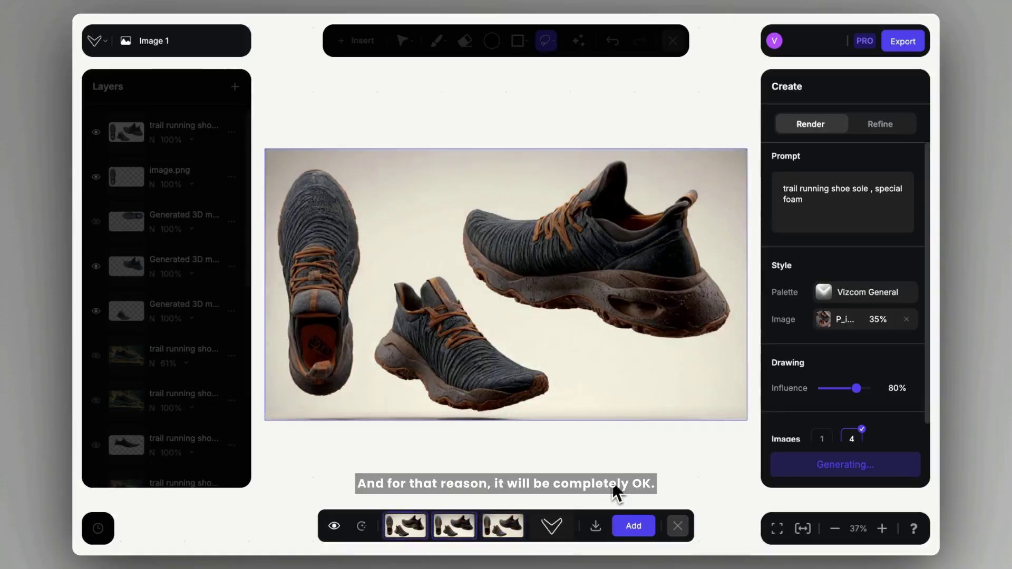
Add the chosen render as a new layer and download it as a 1x image.
{"action": "left_click", "coordinate": [634, 525]}
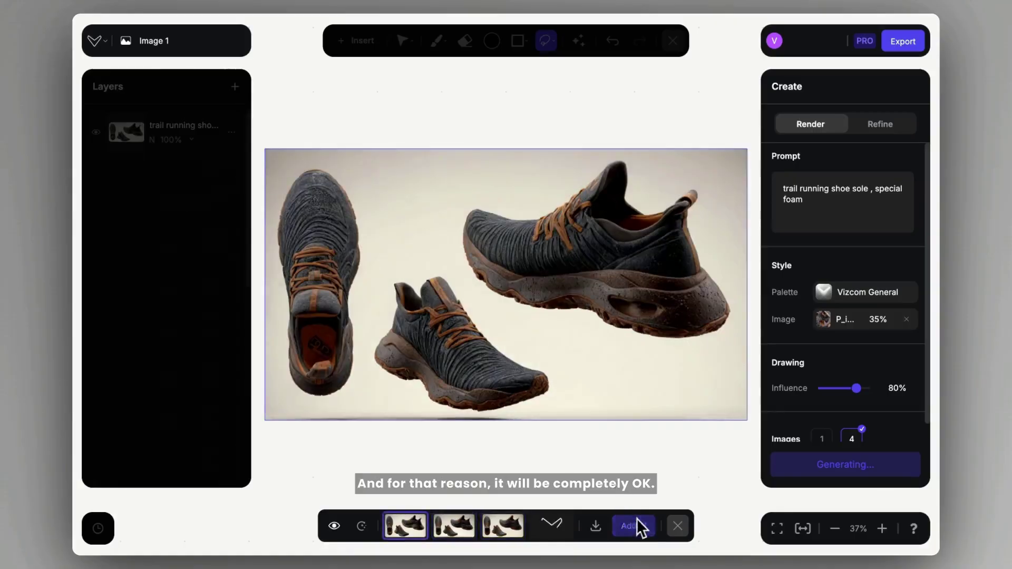
{"action": "left_click", "coordinate": [676, 524]}
{"action": "left_click", "coordinate": [903, 41]}
{"action": "left_click", "coordinate": [813, 77]}
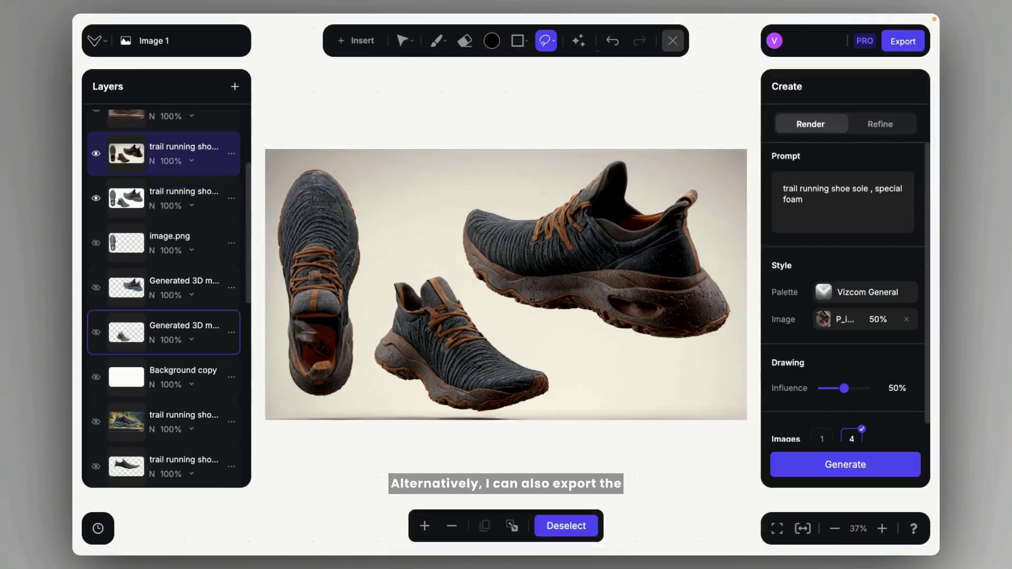
Export the Generated 3D model shoe layer as a .glb file.
{"action": "right_click", "coordinate": [127, 292]}
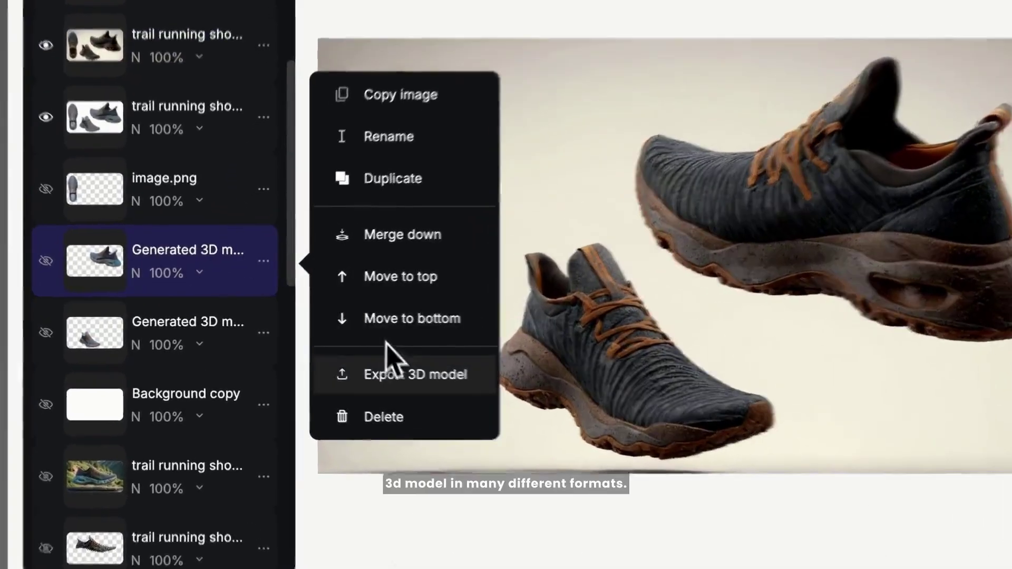
{"action": "left_click", "coordinate": [388, 364]}
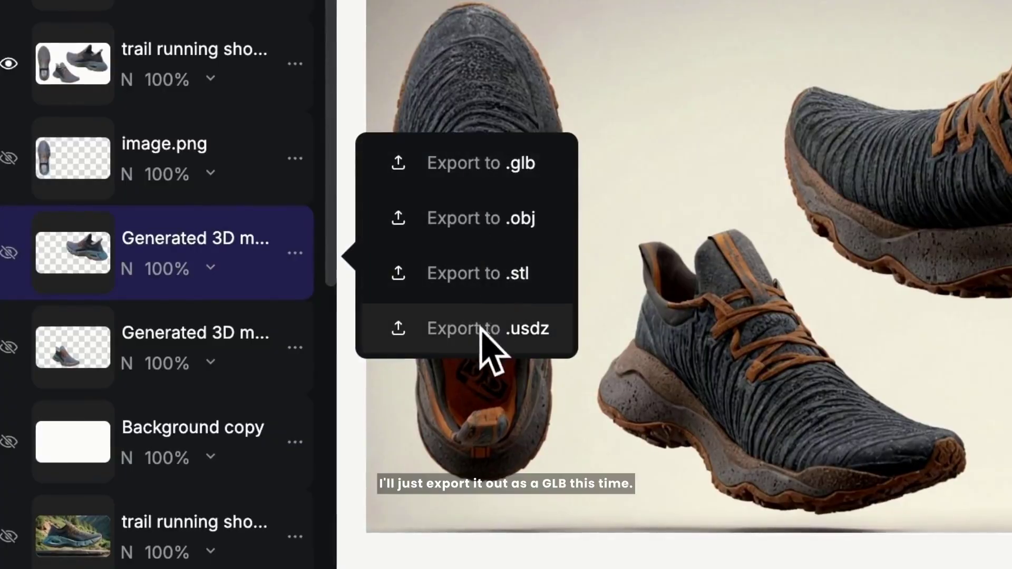
{"action": "left_click", "coordinate": [494, 182]}
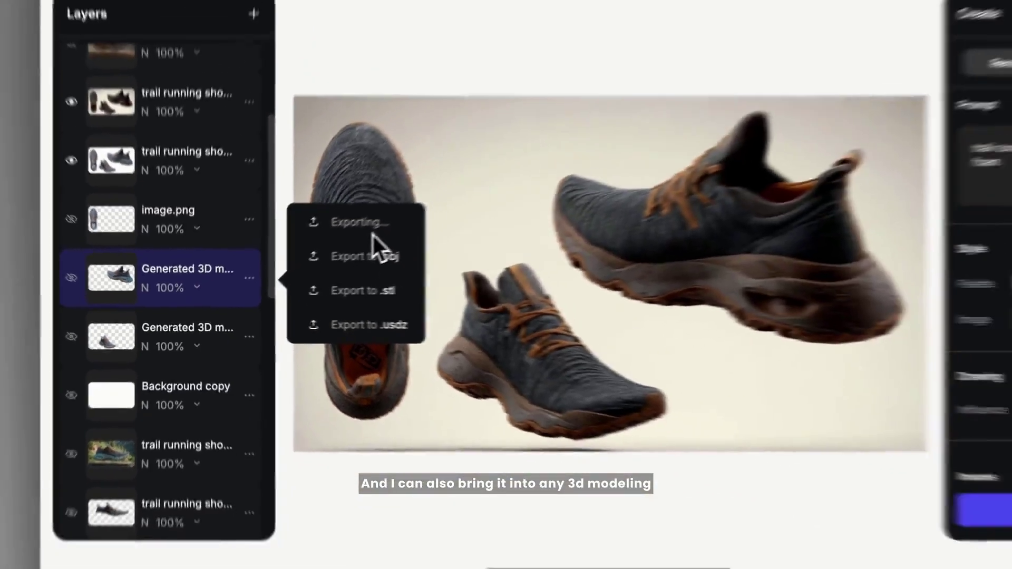